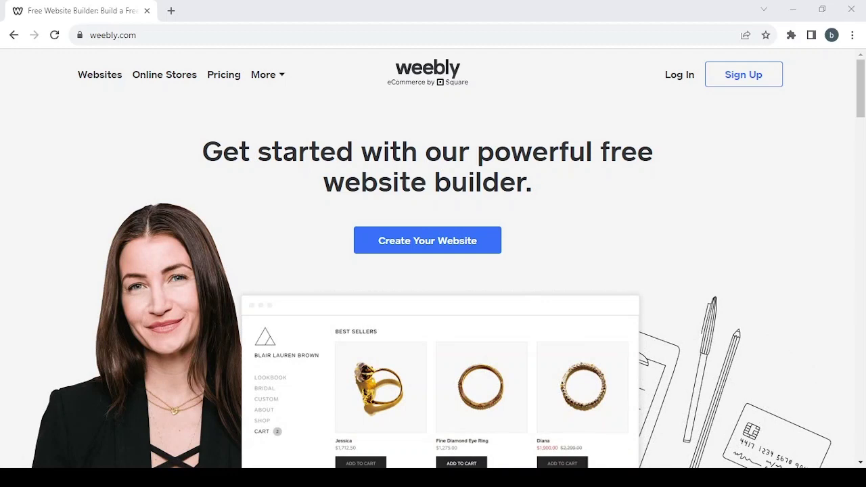
Step: Log in to the Weebly account with the account e-mail and the saved Square account password
{"action": "left_click", "coordinate": [711, 115]}
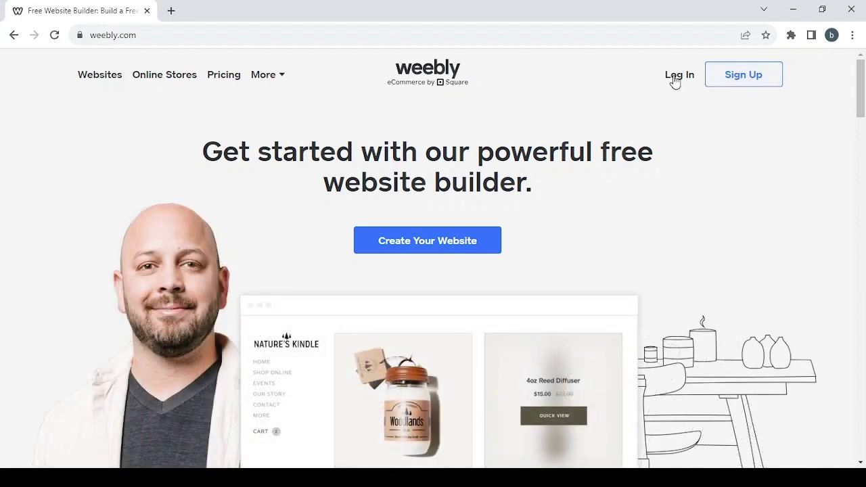
{"action": "left_click", "coordinate": [675, 79]}
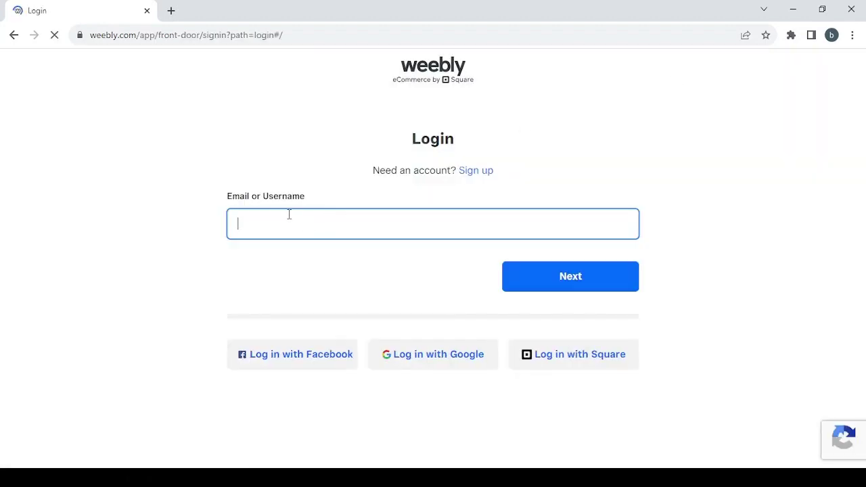
{"action": "type", "text": "b"}
{"action": "left_click", "coordinate": [329, 251]}
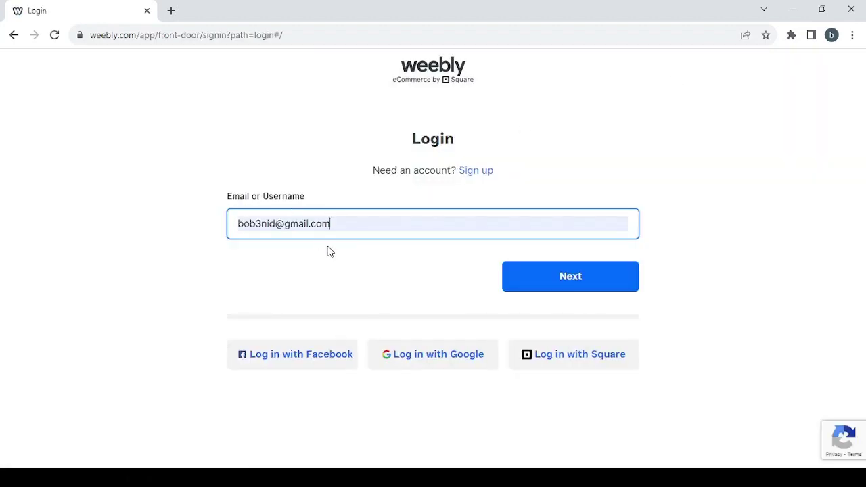
{"action": "left_click", "coordinate": [530, 282]}
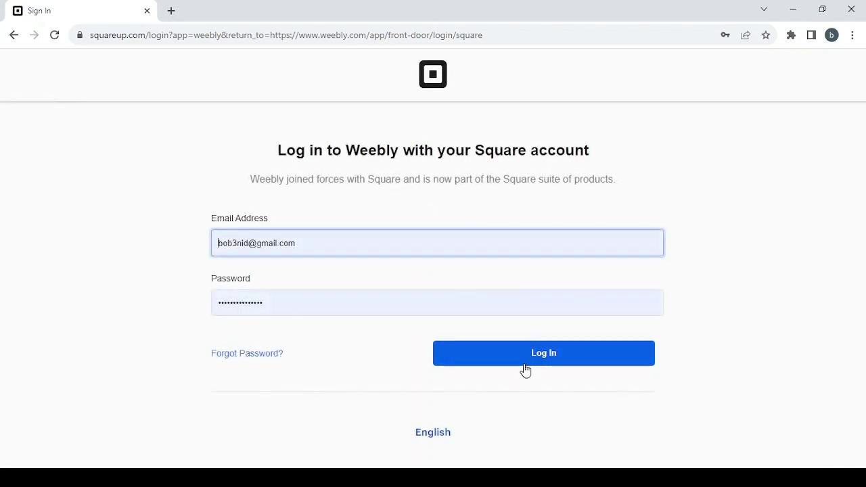
{"action": "left_click", "coordinate": [524, 366]}
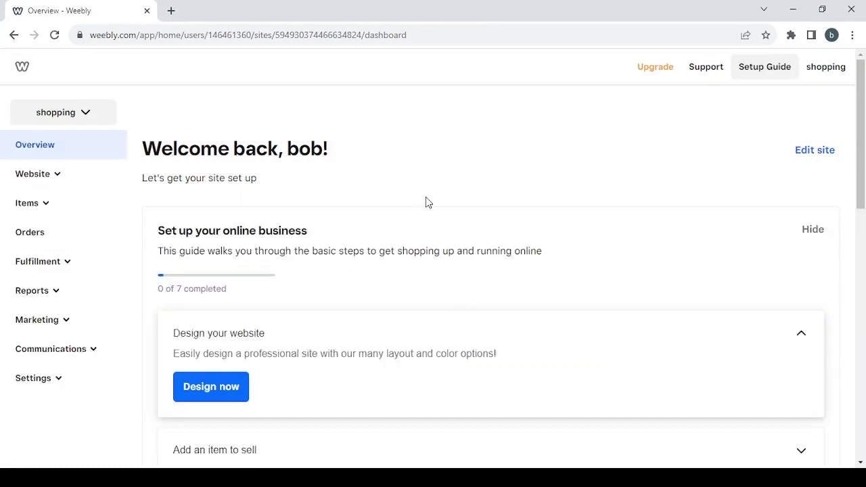
Step: Add a new site to the account, choosing a website with an online store
{"action": "scroll", "coordinate": [426, 197], "scroll_direction": "down", "scroll_amount": 1}
{"action": "scroll", "coordinate": [426, 197], "scroll_direction": "up", "scroll_amount": 1}
{"action": "scroll", "coordinate": [437, 245], "scroll_direction": "down", "scroll_amount": 2}
{"action": "scroll", "coordinate": [435, 248], "scroll_direction": "up", "scroll_amount": 2}
{"action": "left_click", "coordinate": [826, 71]}
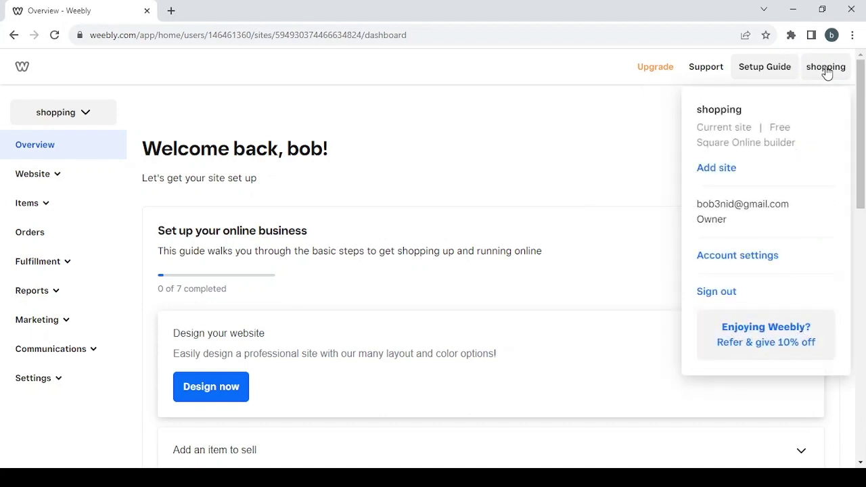
{"action": "left_click", "coordinate": [710, 177]}
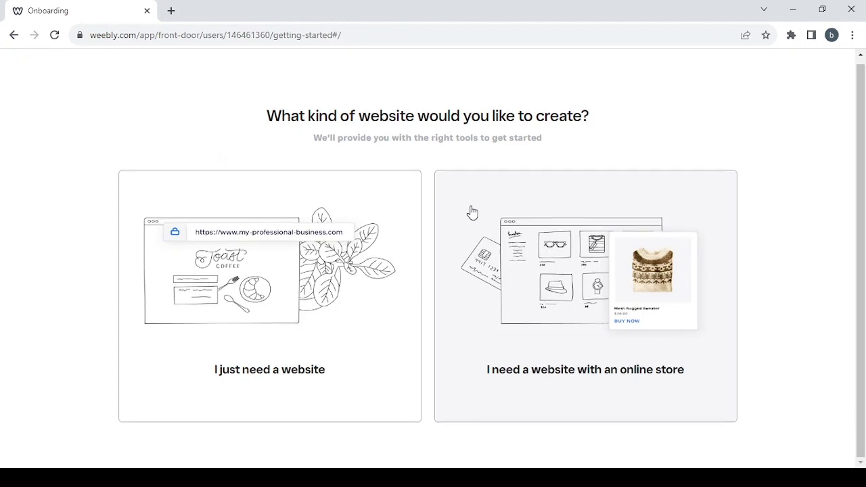
{"action": "scroll", "coordinate": [575, 189], "scroll_direction": "down", "scroll_amount": 1}
{"action": "left_click", "coordinate": [553, 317]}
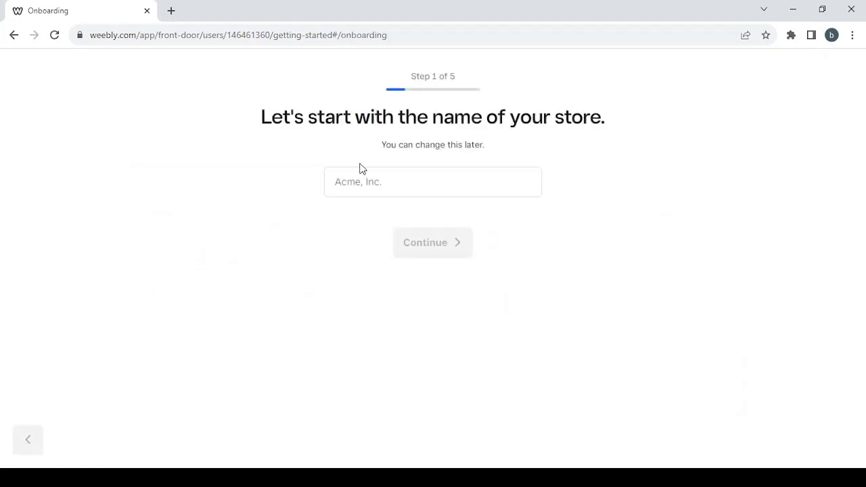
Step: Name the store "shopping" and answer that nothing is being sold yet and the selling start is not sure yet
{"action": "left_click", "coordinate": [364, 181]}
{"action": "type", "text": "shopping"}
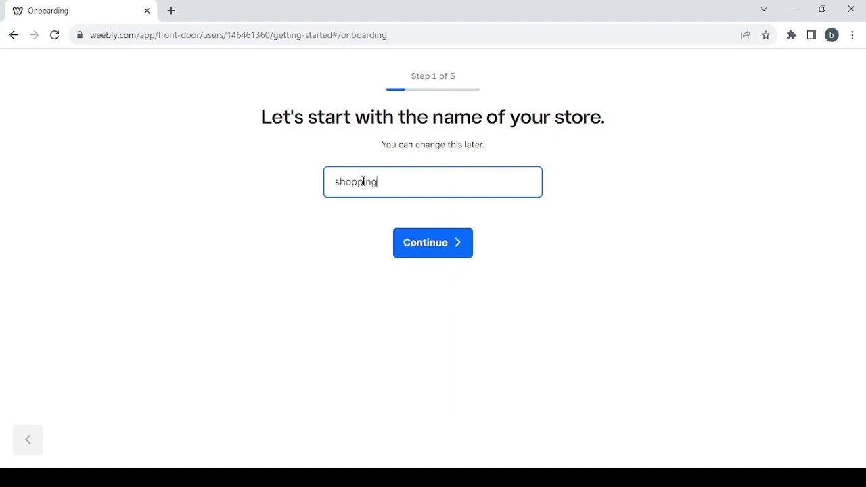
{"action": "left_click", "coordinate": [446, 252]}
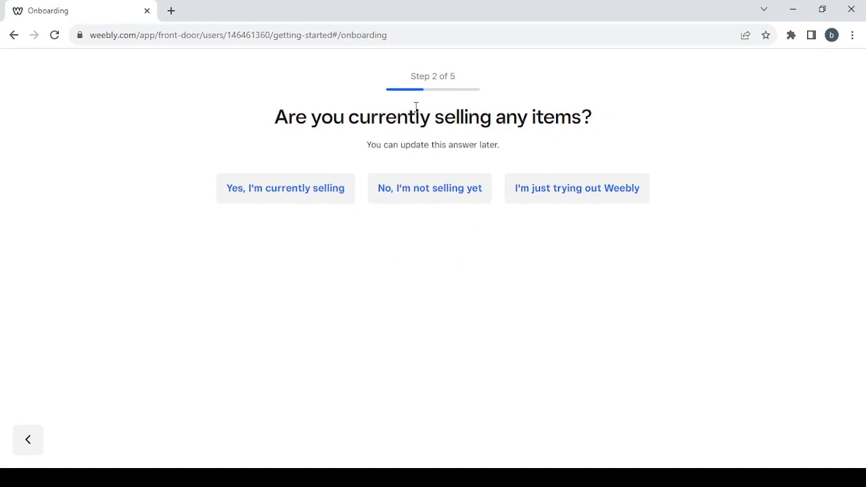
{"action": "left_click", "coordinate": [447, 188]}
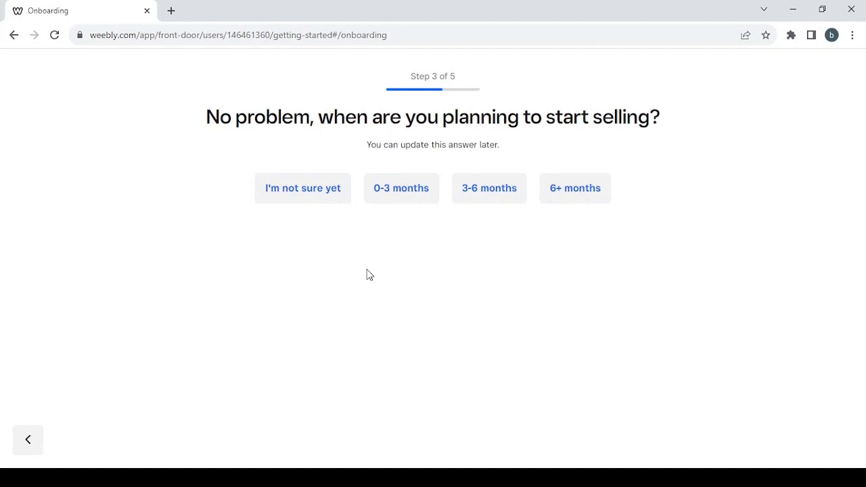
{"action": "left_click", "coordinate": [321, 200]}
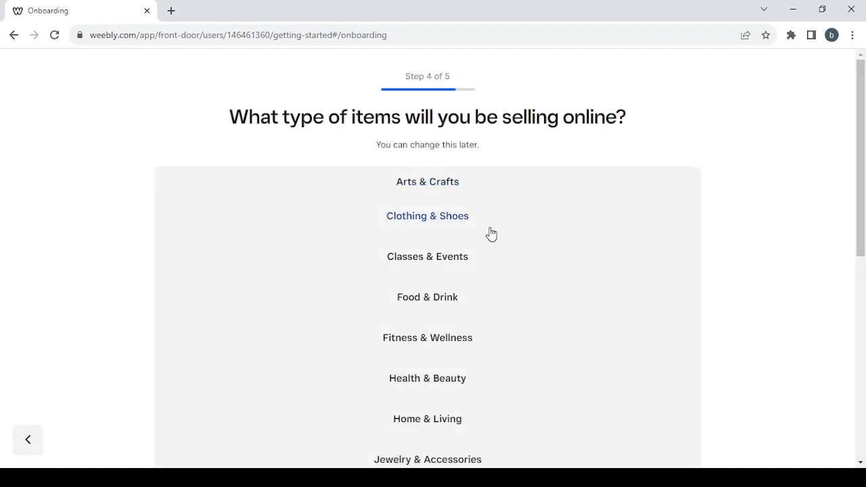
Step: Choose Jewelry & Accessories as the type of items sold online and skip the store address
{"action": "scroll", "coordinate": [553, 241], "scroll_direction": "down", "scroll_amount": 1}
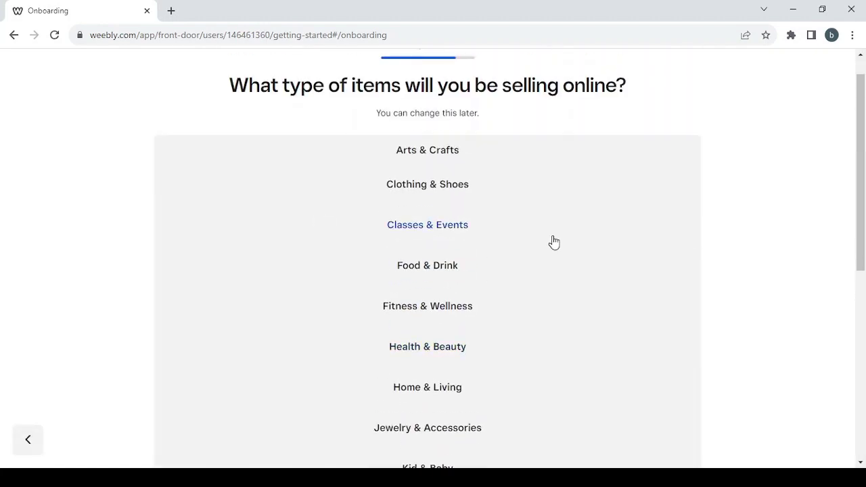
{"action": "scroll", "coordinate": [553, 242], "scroll_direction": "down", "scroll_amount": 3}
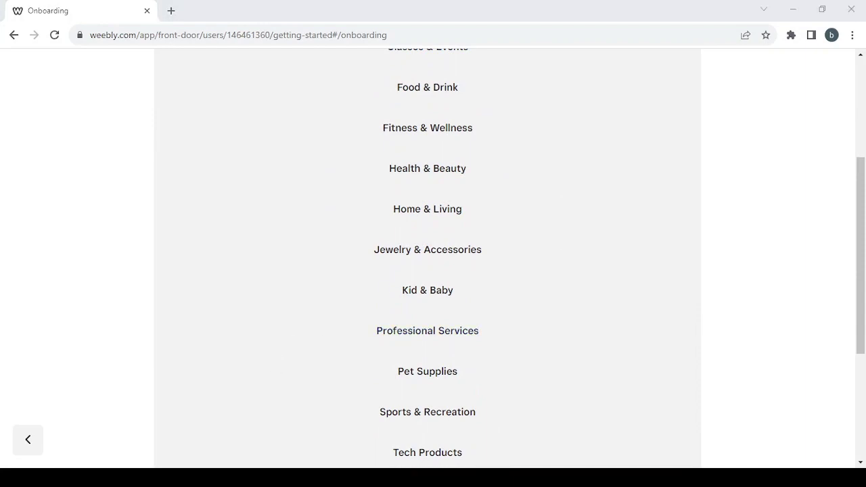
{"action": "scroll", "coordinate": [323, 251], "scroll_direction": "up", "scroll_amount": 2}
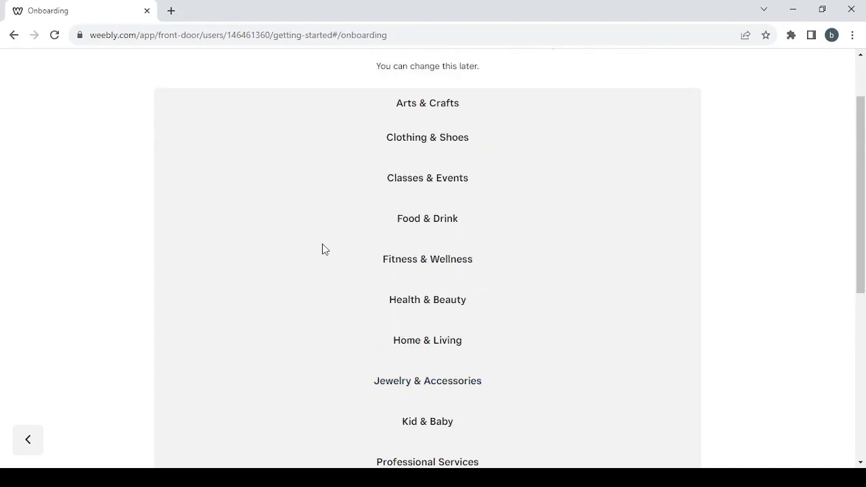
{"action": "scroll", "coordinate": [323, 248], "scroll_direction": "down", "scroll_amount": 5}
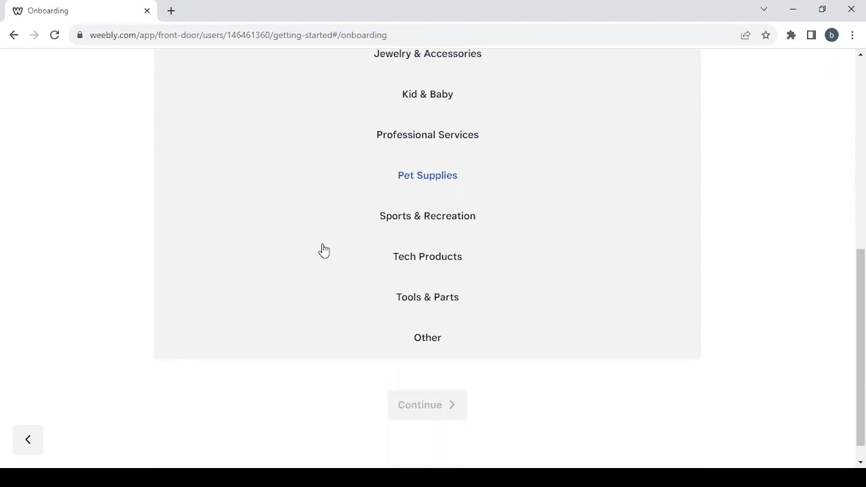
{"action": "scroll", "coordinate": [323, 249], "scroll_direction": "up", "scroll_amount": 3}
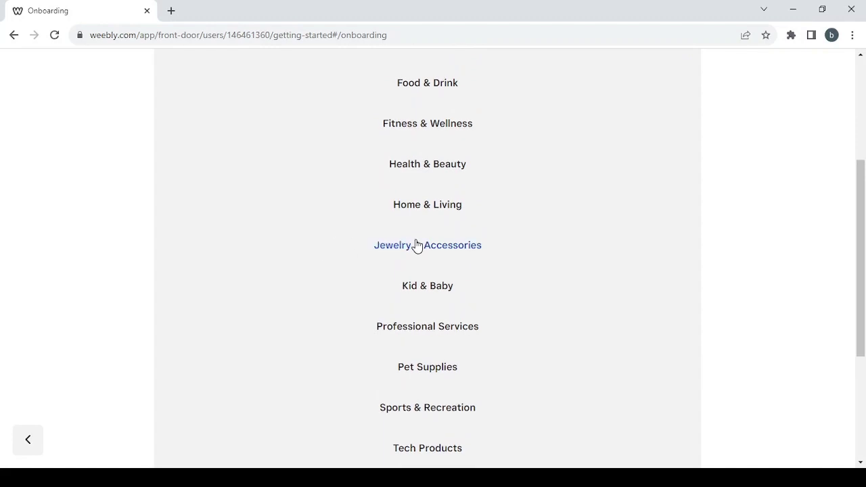
{"action": "left_click", "coordinate": [438, 250]}
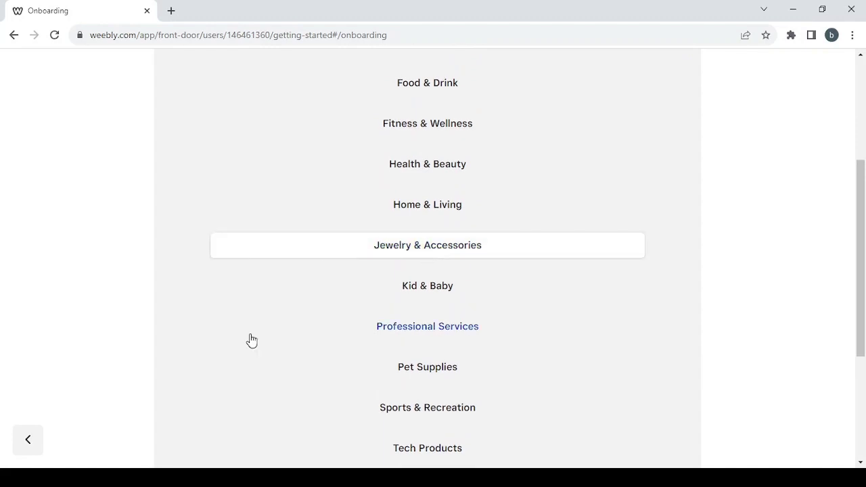
{"action": "scroll", "coordinate": [249, 340], "scroll_direction": "down", "scroll_amount": 3}
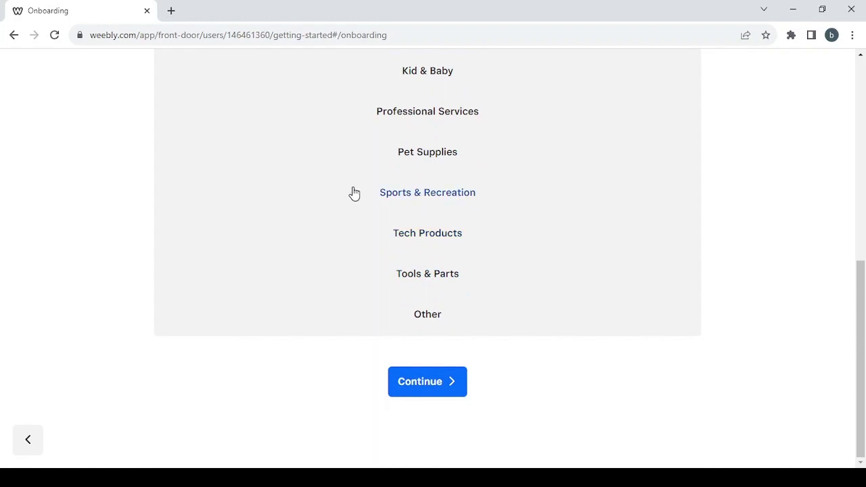
{"action": "scroll", "coordinate": [354, 191], "scroll_direction": "up", "scroll_amount": 1}
{"action": "scroll", "coordinate": [355, 191], "scroll_direction": "down", "scroll_amount": 1}
{"action": "left_click", "coordinate": [434, 383]}
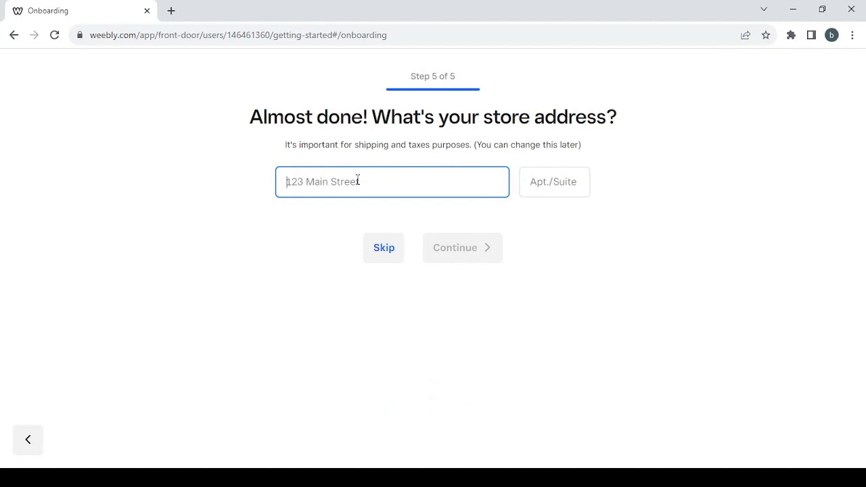
{"action": "left_click", "coordinate": [375, 253]}
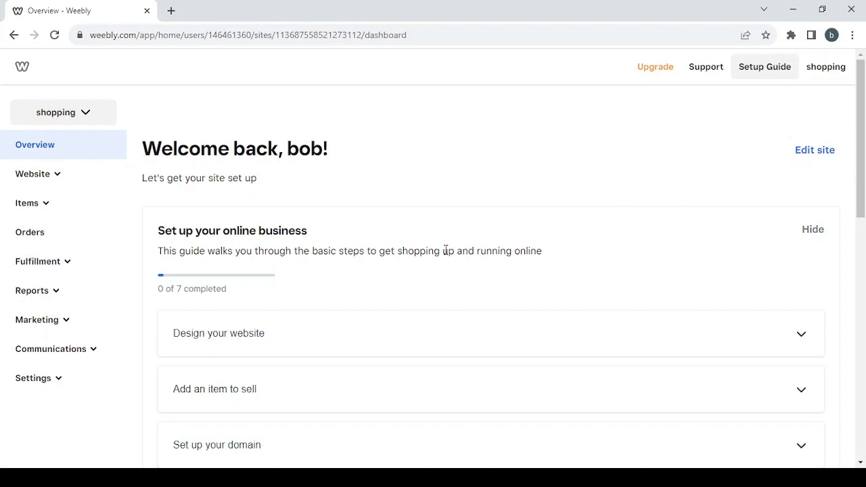
Step: Examine the options offered under Website and Items in the new site's dashboard navigation
{"action": "left_click", "coordinate": [54, 174]}
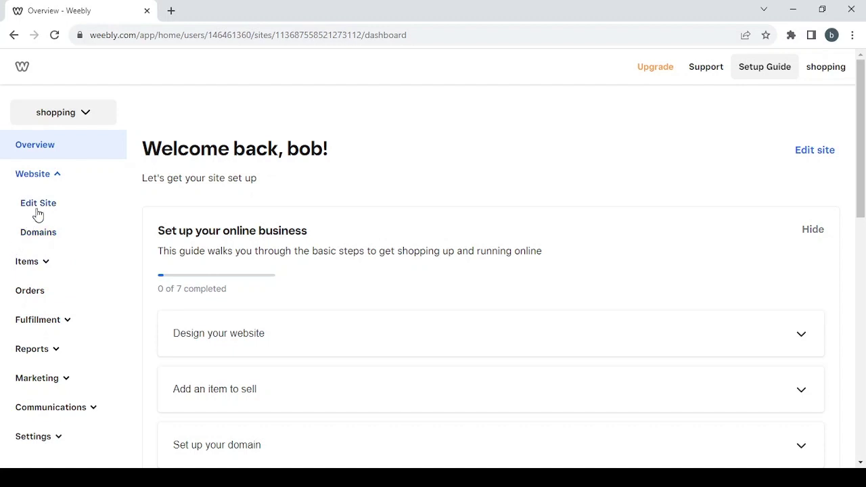
{"action": "left_click", "coordinate": [40, 268]}
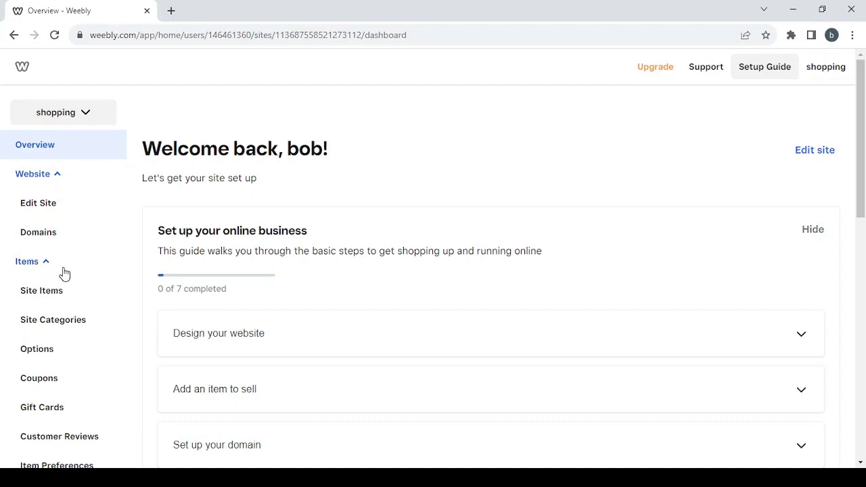
{"action": "scroll", "coordinate": [65, 273], "scroll_direction": "down", "scroll_amount": 1}
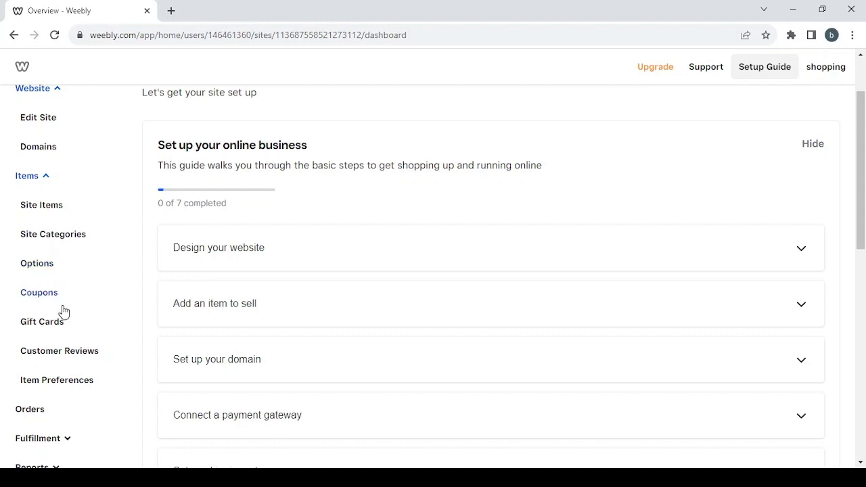
{"action": "scroll", "coordinate": [78, 316], "scroll_direction": "down", "scroll_amount": 2}
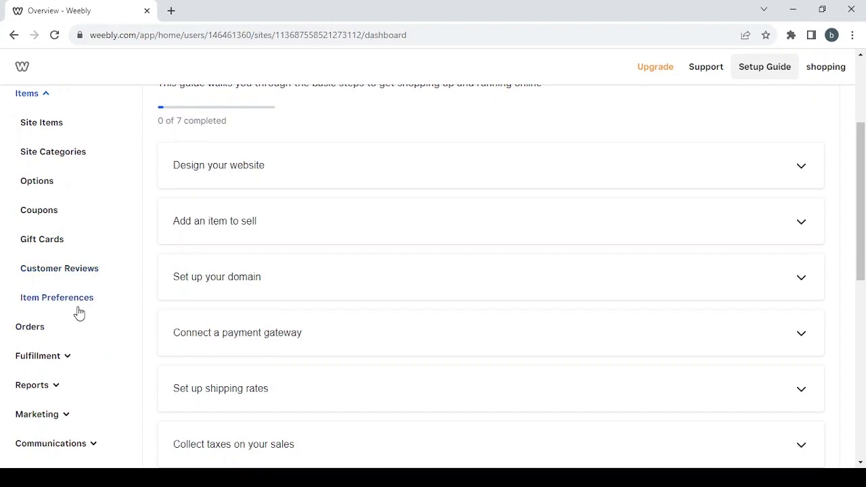
{"action": "scroll", "coordinate": [77, 307], "scroll_direction": "up", "scroll_amount": 1}
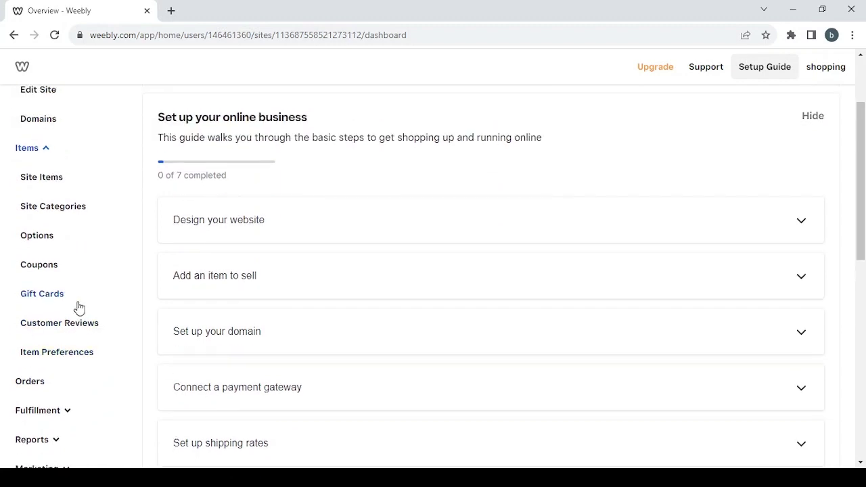
{"action": "left_click", "coordinate": [43, 151]}
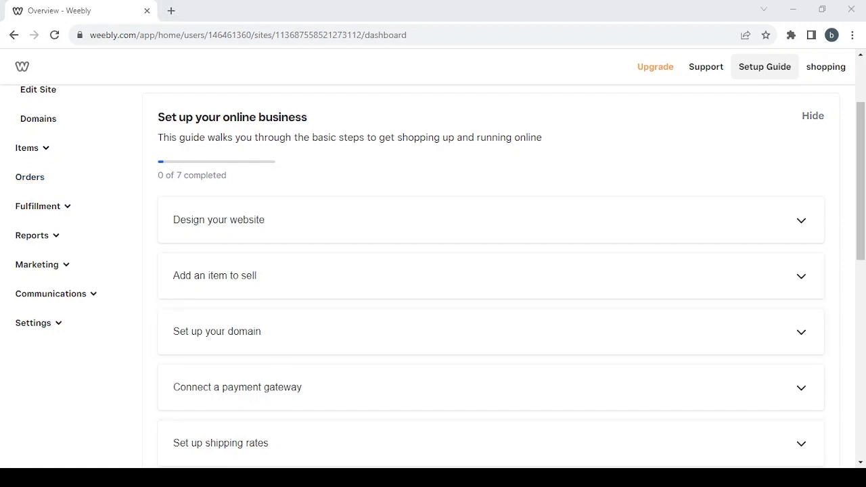
Step: Examine the Fulfillment options and the list of available Reports in the dashboard navigation
{"action": "left_click", "coordinate": [55, 213]}
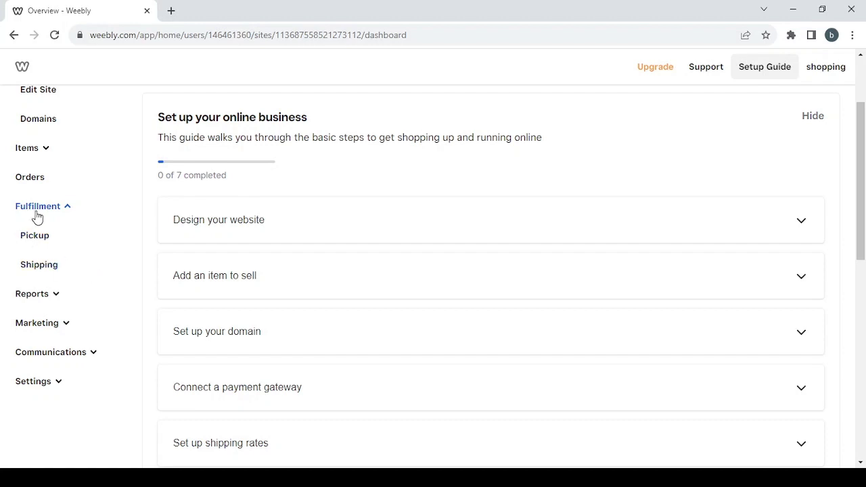
{"action": "scroll", "coordinate": [36, 222], "scroll_direction": "down", "scroll_amount": 1}
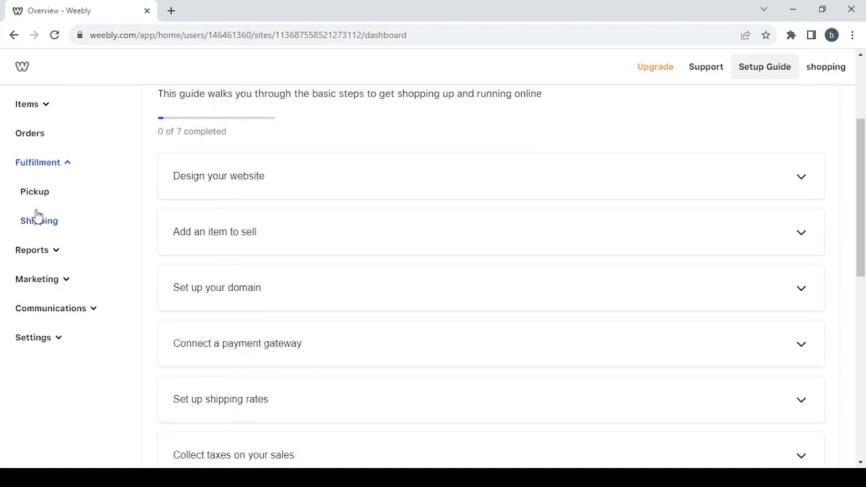
{"action": "left_click", "coordinate": [46, 254]}
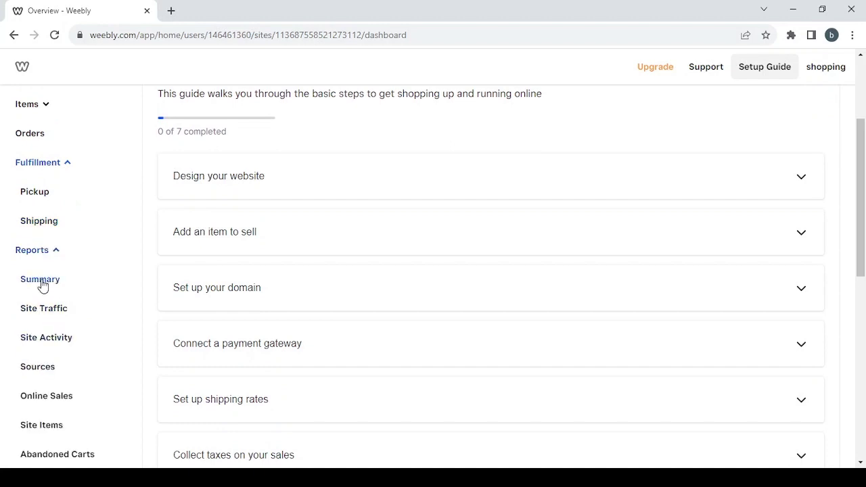
{"action": "scroll", "coordinate": [42, 285], "scroll_direction": "down", "scroll_amount": 1}
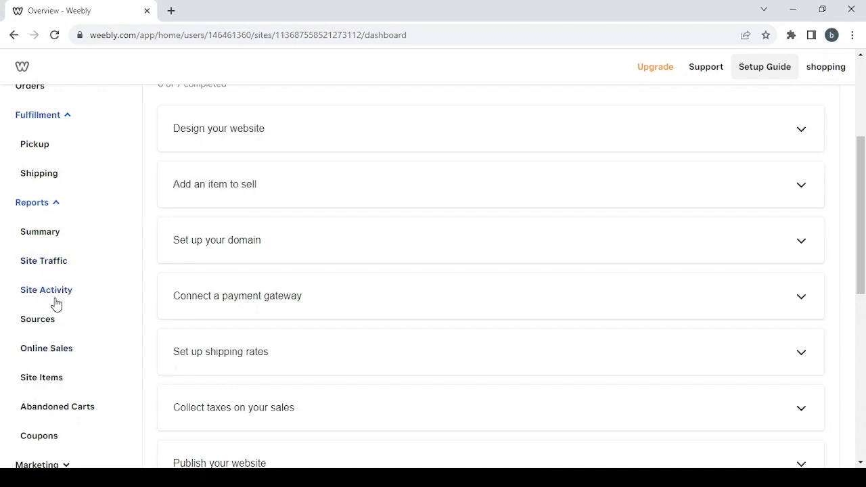
{"action": "scroll", "coordinate": [55, 304], "scroll_direction": "down", "scroll_amount": 1}
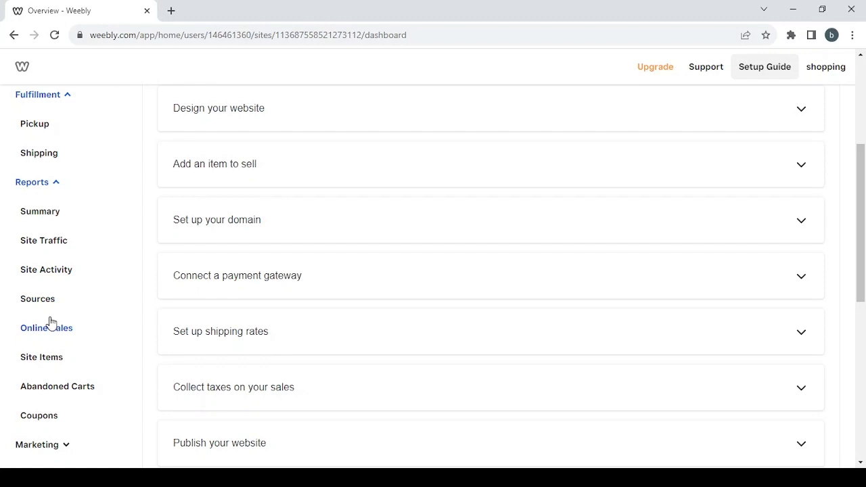
{"action": "scroll", "coordinate": [50, 331], "scroll_direction": "down", "scroll_amount": 2}
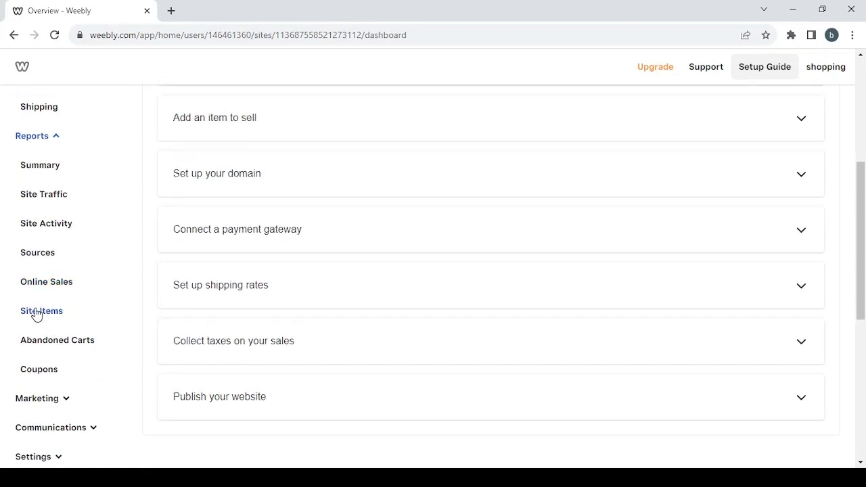
{"action": "scroll", "coordinate": [37, 316], "scroll_direction": "down", "scroll_amount": 2}
{"action": "scroll", "coordinate": [35, 313], "scroll_direction": "up", "scroll_amount": 3}
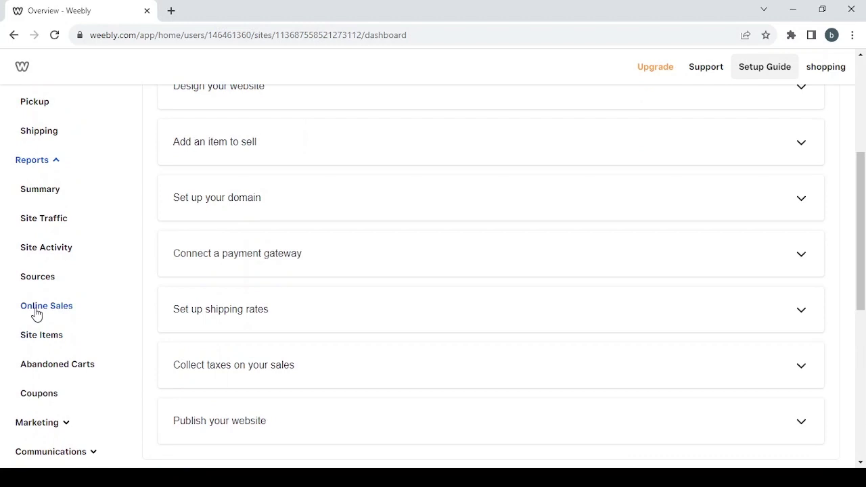
{"action": "left_click", "coordinate": [50, 163]}
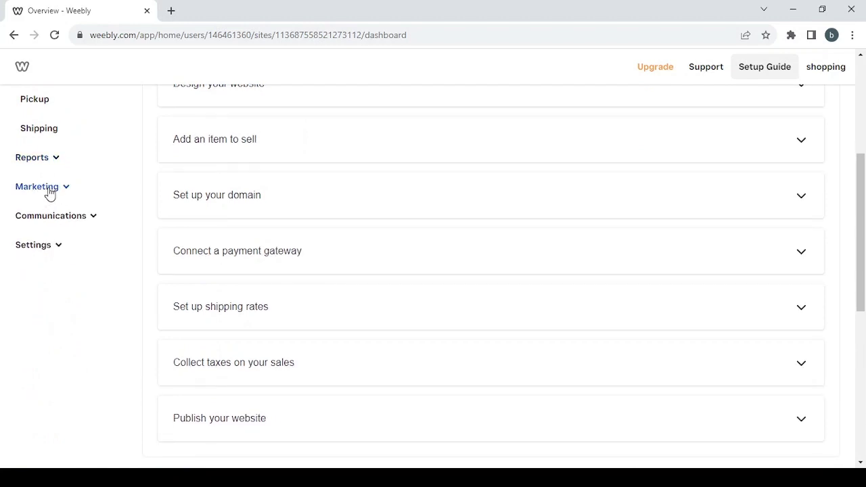
Step: Examine the options offered under Marketing and Communications in the dashboard navigation
{"action": "left_click", "coordinate": [49, 194]}
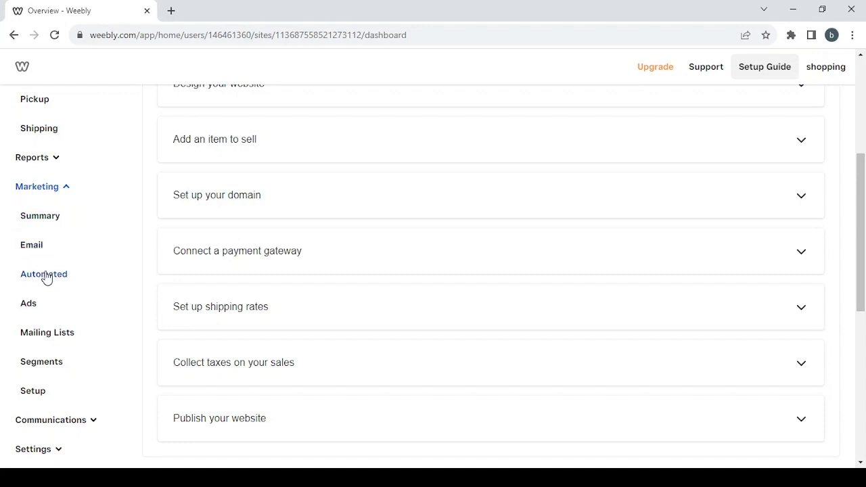
{"action": "scroll", "coordinate": [45, 278], "scroll_direction": "down", "scroll_amount": 1}
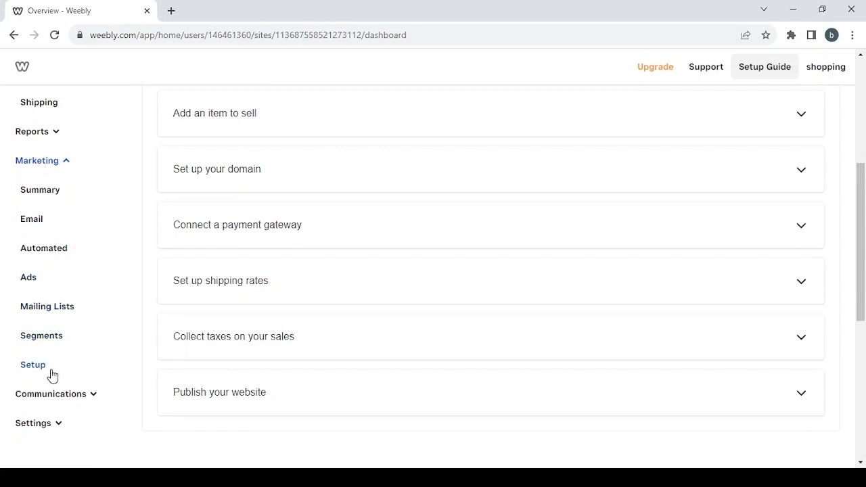
{"action": "scroll", "coordinate": [50, 372], "scroll_direction": "up", "scroll_amount": 1}
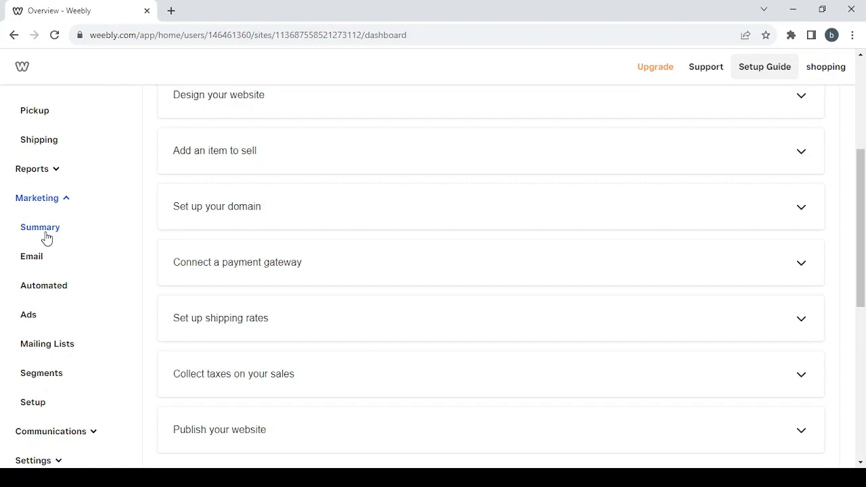
{"action": "left_click", "coordinate": [36, 199]}
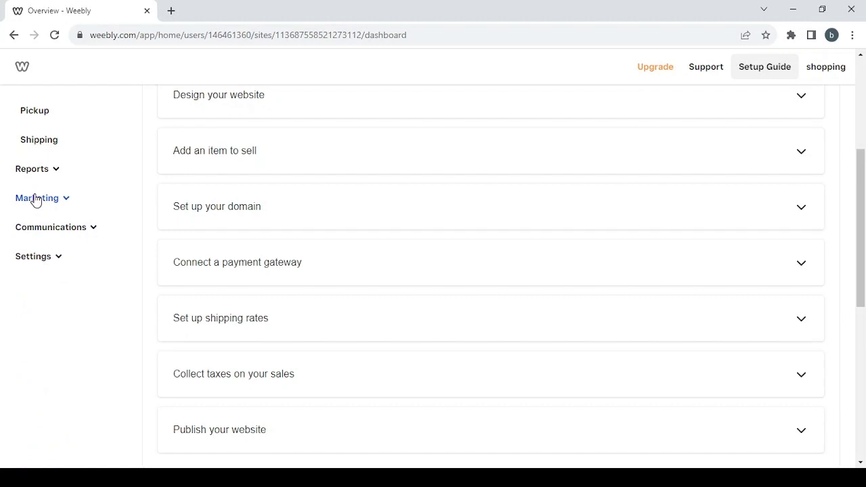
{"action": "scroll", "coordinate": [36, 199], "scroll_direction": "down", "scroll_amount": 1}
{"action": "left_click", "coordinate": [70, 171]}
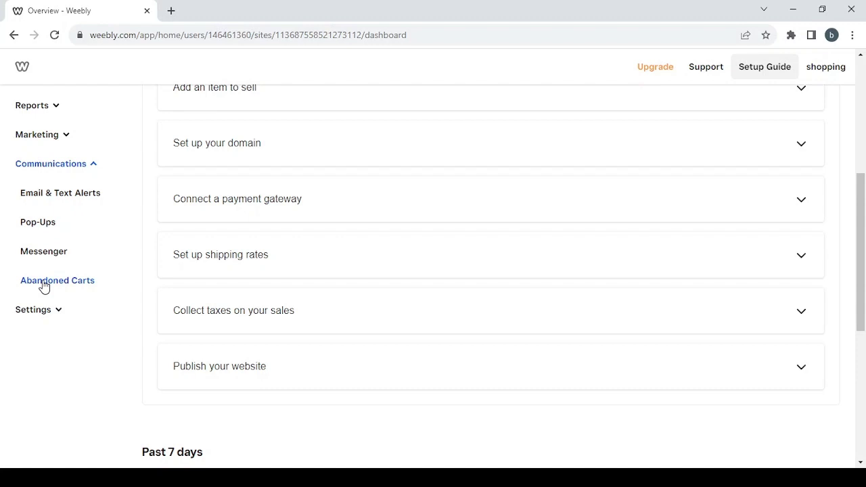
{"action": "left_click", "coordinate": [70, 170]}
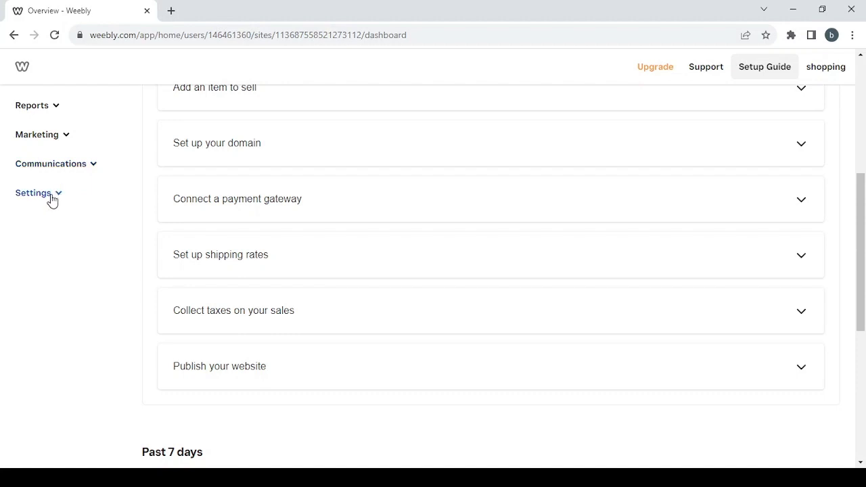
Step: Open the General settings and examine the store information fields, from company name to phone number
{"action": "left_click", "coordinate": [52, 201]}
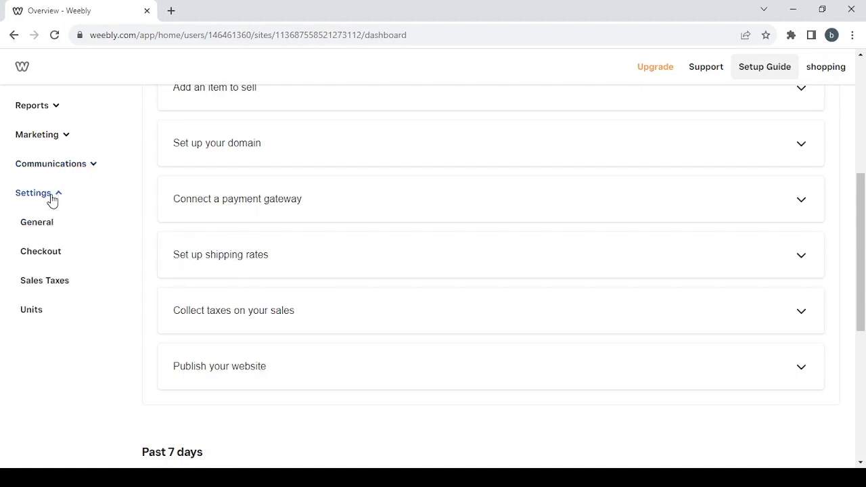
{"action": "left_click", "coordinate": [29, 230]}
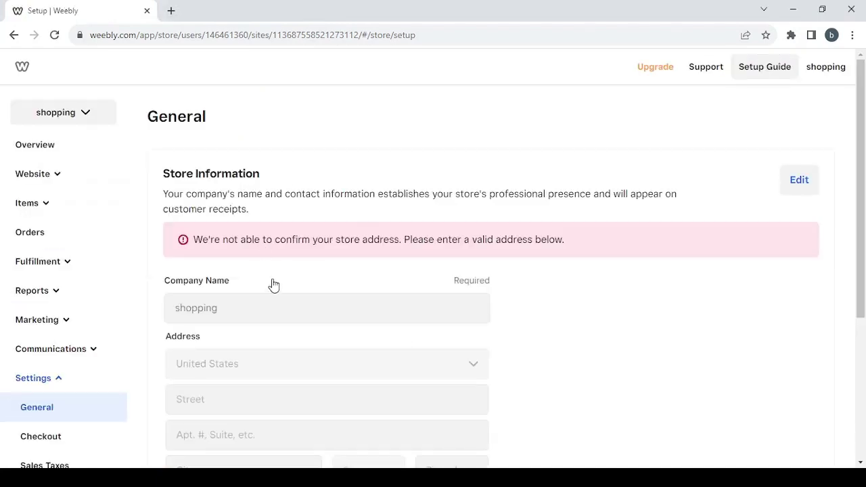
{"action": "scroll", "coordinate": [311, 292], "scroll_direction": "down", "scroll_amount": 1}
{"action": "scroll", "coordinate": [251, 255], "scroll_direction": "down", "scroll_amount": 1}
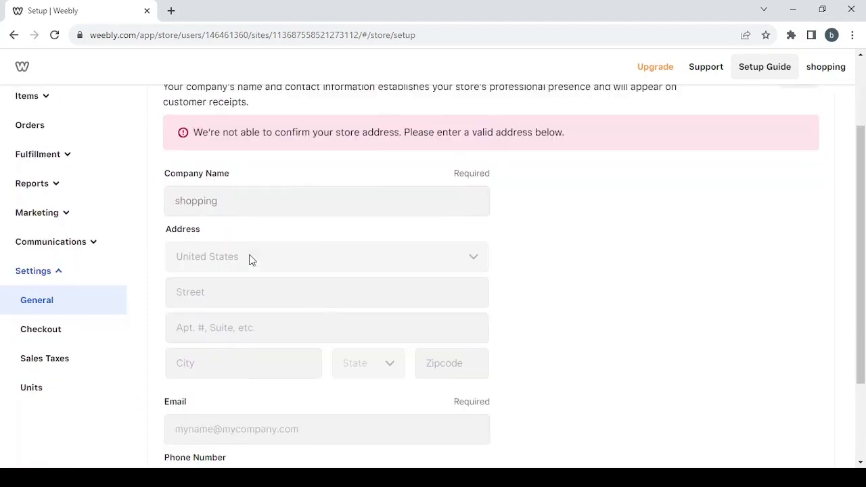
{"action": "scroll", "coordinate": [236, 287], "scroll_direction": "down", "scroll_amount": 2}
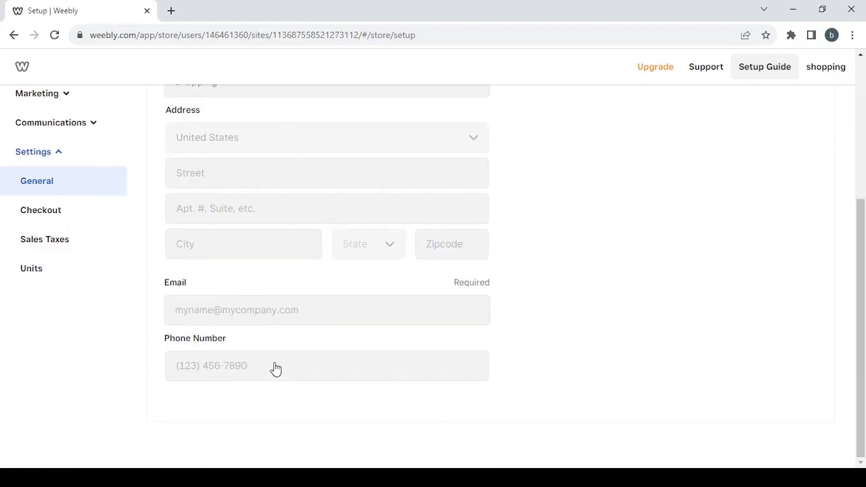
{"action": "scroll", "coordinate": [273, 367], "scroll_direction": "up", "scroll_amount": 2}
Step: Examine the payment providers in the Checkout settings and the order level tax rates in the Sales Taxes settings
{"action": "left_click", "coordinate": [77, 352]}
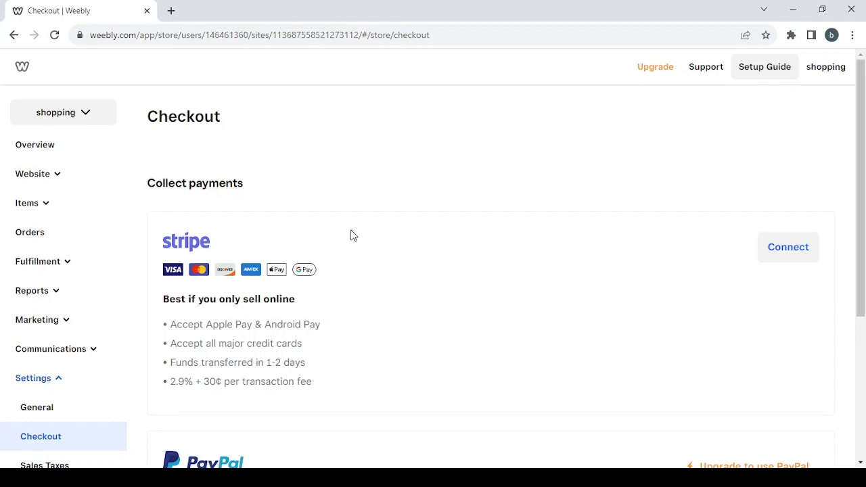
{"action": "scroll", "coordinate": [351, 235], "scroll_direction": "down", "scroll_amount": 1}
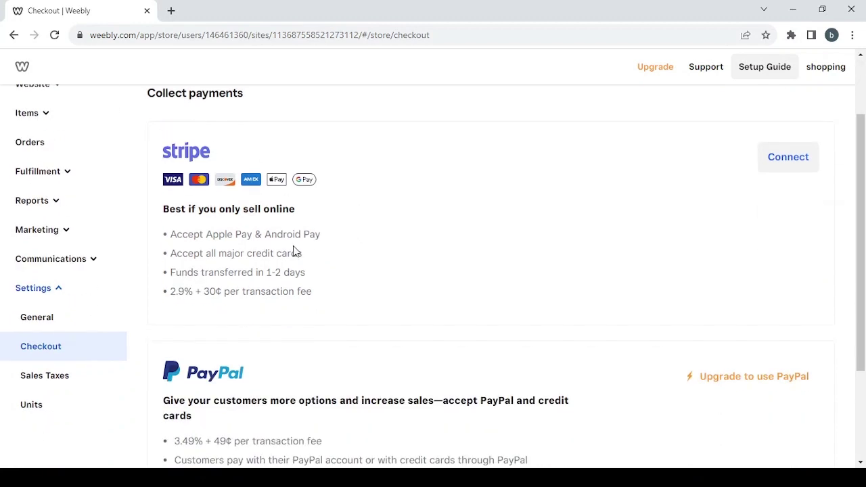
{"action": "scroll", "coordinate": [293, 251], "scroll_direction": "down", "scroll_amount": 2}
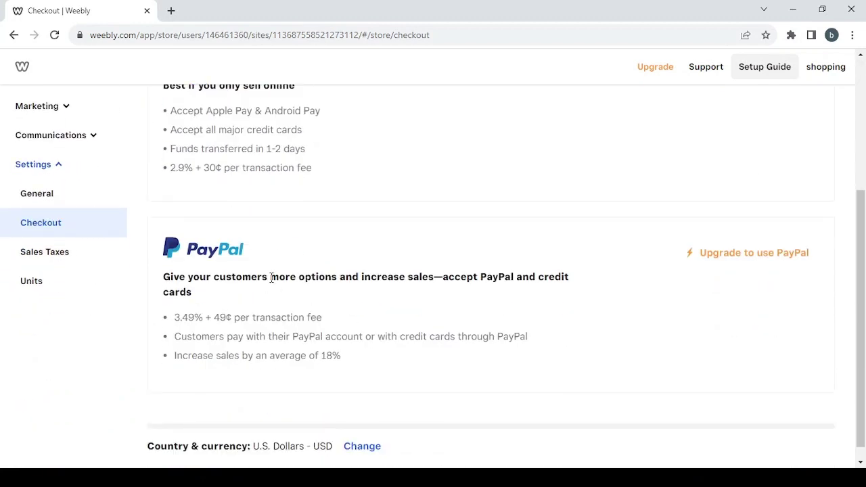
{"action": "scroll", "coordinate": [272, 277], "scroll_direction": "down", "scroll_amount": 1}
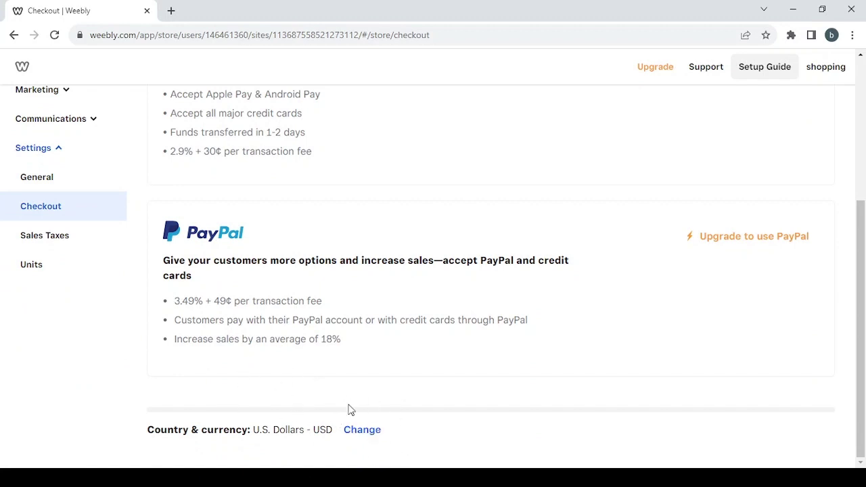
{"action": "left_click", "coordinate": [51, 249]}
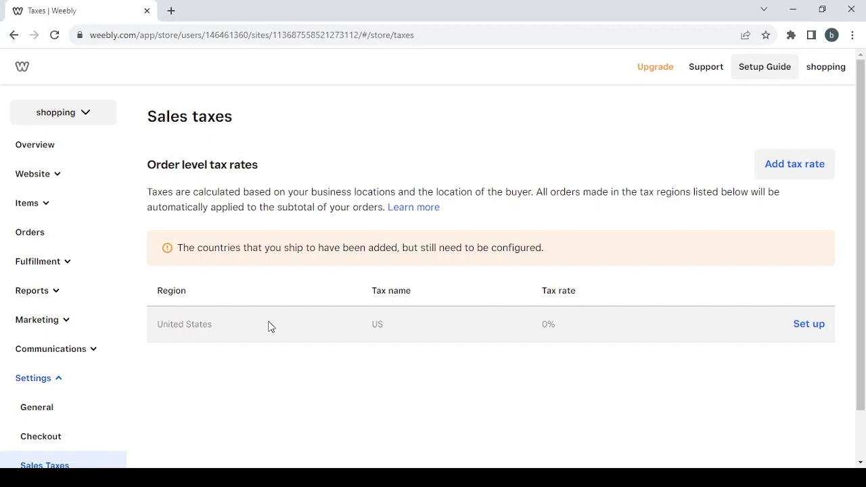
{"action": "scroll", "coordinate": [269, 327], "scroll_direction": "down", "scroll_amount": 1}
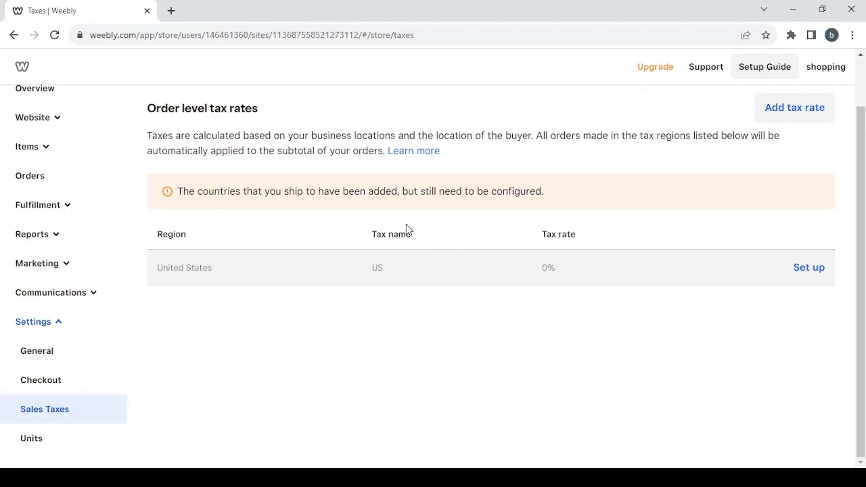
Step: Examine the site language and measurement options in the Units settings and dismiss the setup guide notice
{"action": "left_click", "coordinate": [46, 455]}
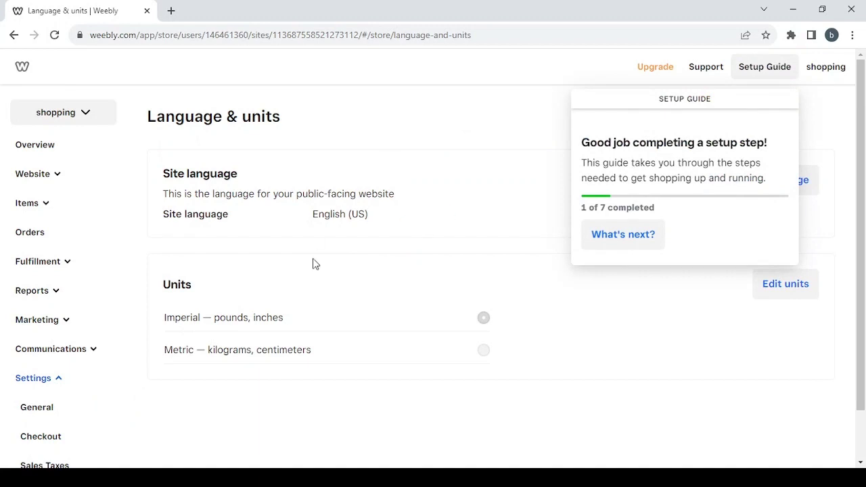
{"action": "scroll", "coordinate": [314, 262], "scroll_direction": "down", "scroll_amount": 1}
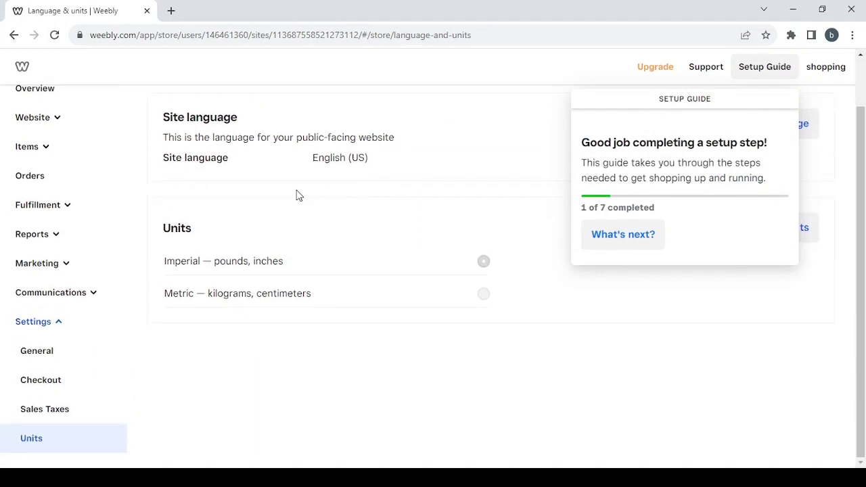
{"action": "left_click", "coordinate": [355, 384]}
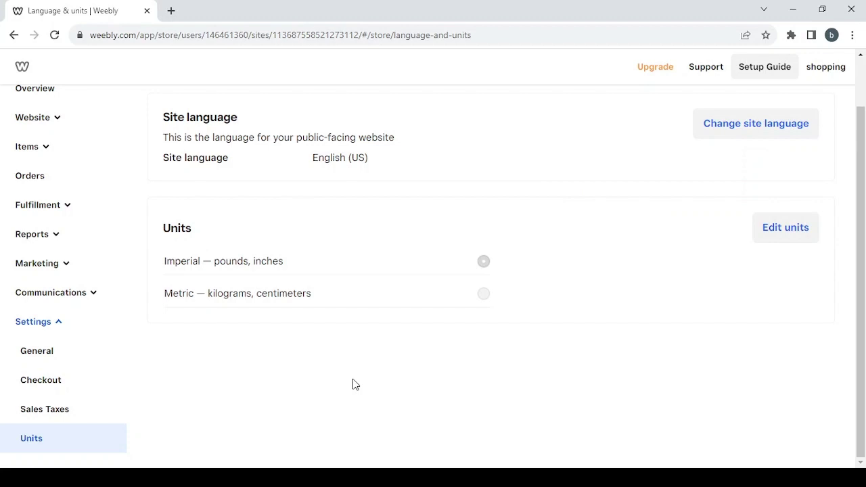
{"action": "scroll", "coordinate": [163, 257], "scroll_direction": "up", "scroll_amount": 1}
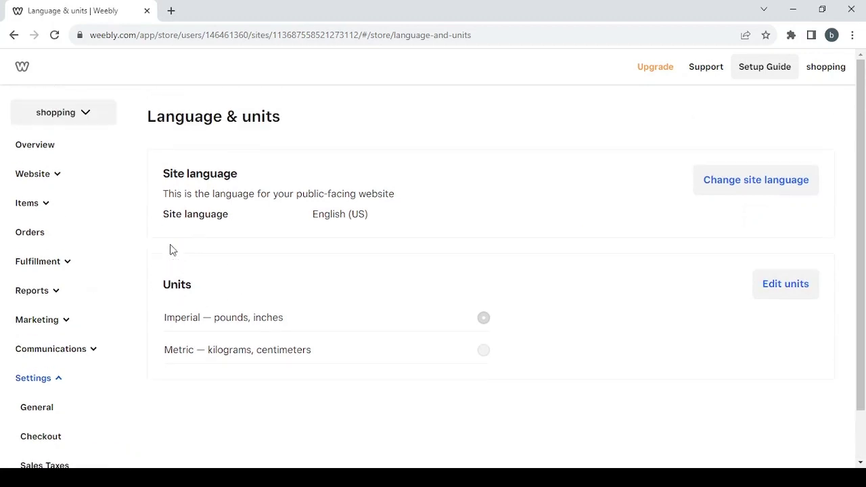
Step: Return to the dashboard overview, open the site for editing and browse the offered site styles
{"action": "left_click", "coordinate": [19, 154]}
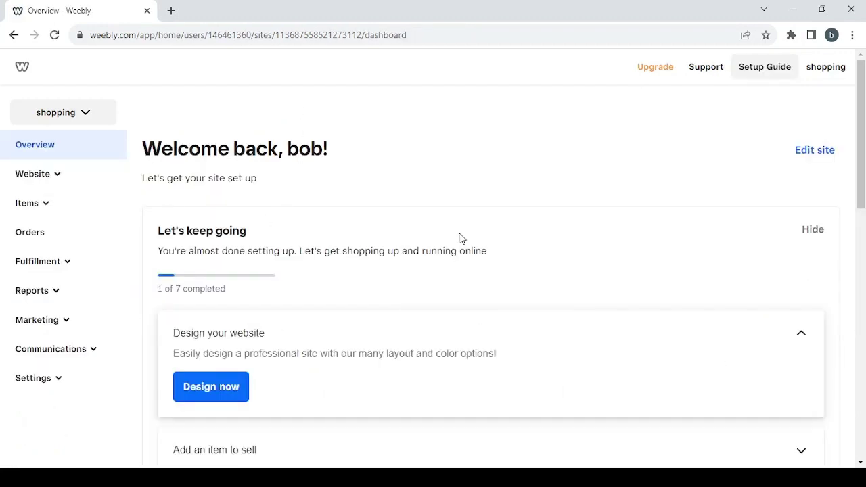
{"action": "left_click", "coordinate": [807, 155]}
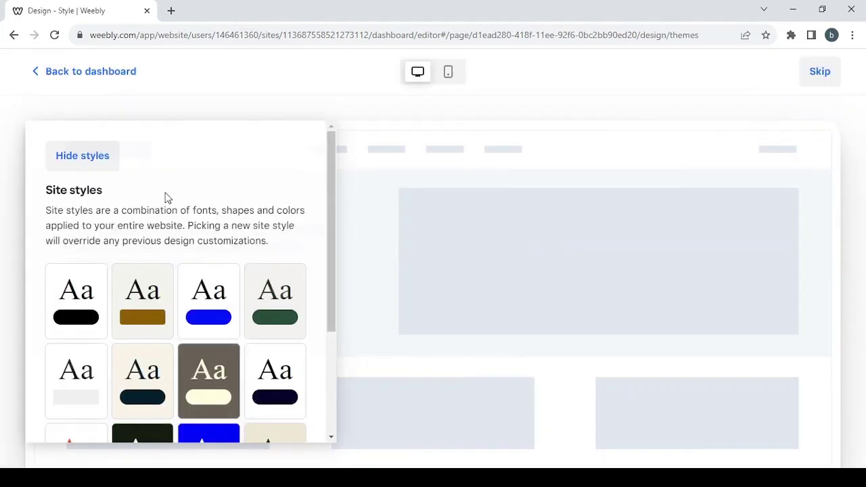
{"action": "scroll", "coordinate": [124, 300], "scroll_direction": "down", "scroll_amount": 1}
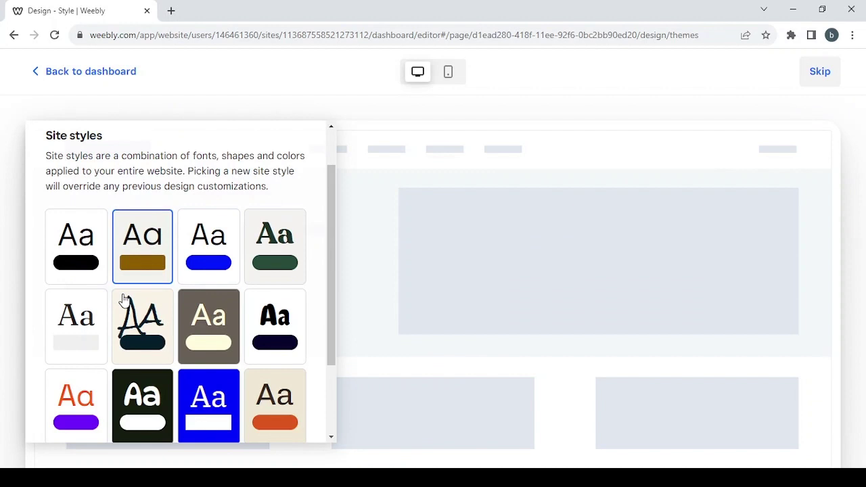
{"action": "scroll", "coordinate": [124, 300], "scroll_direction": "down", "scroll_amount": 1}
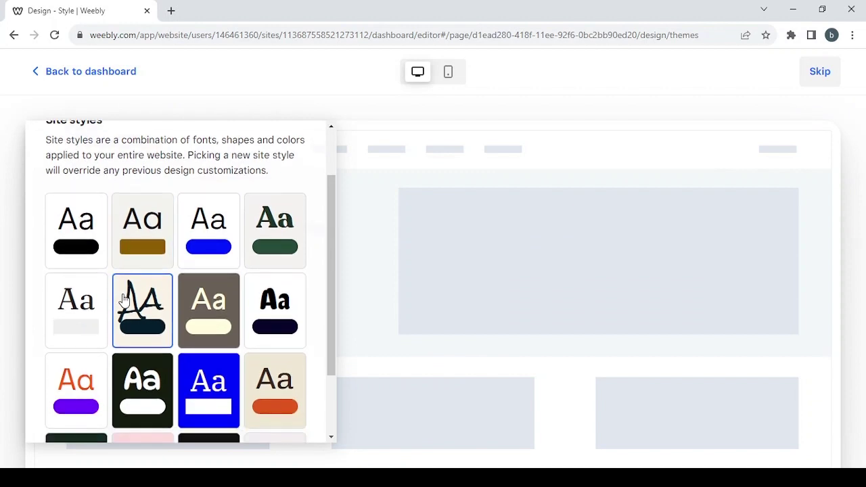
{"action": "scroll", "coordinate": [124, 300], "scroll_direction": "down", "scroll_amount": 2}
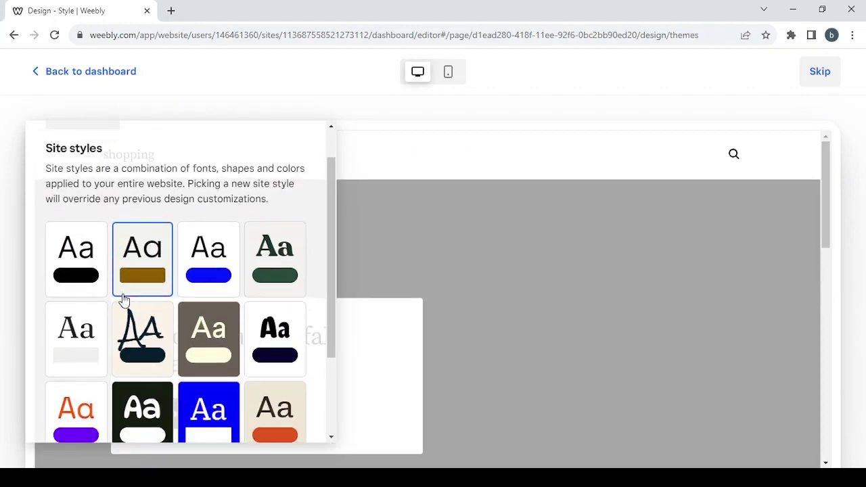
{"action": "left_click", "coordinate": [124, 299]}
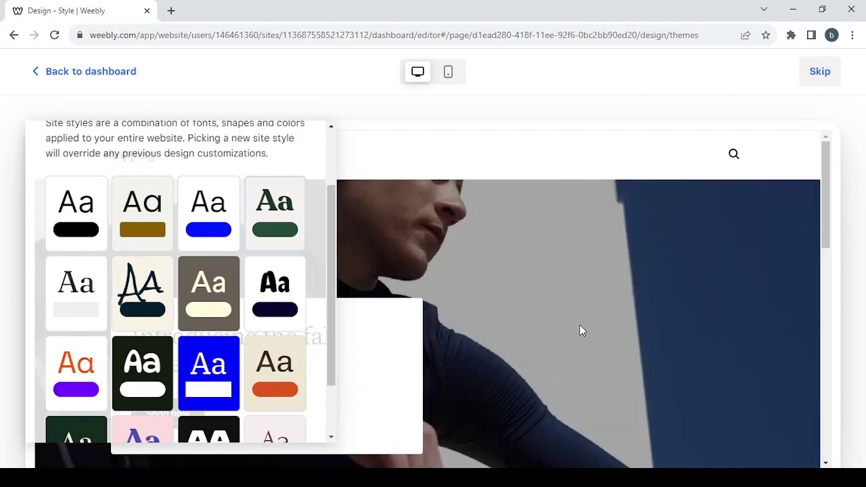
Step: Examine the default page preview down to its footer and the remaining site styles in the list
{"action": "scroll", "coordinate": [382, 255], "scroll_direction": "down", "scroll_amount": 5}
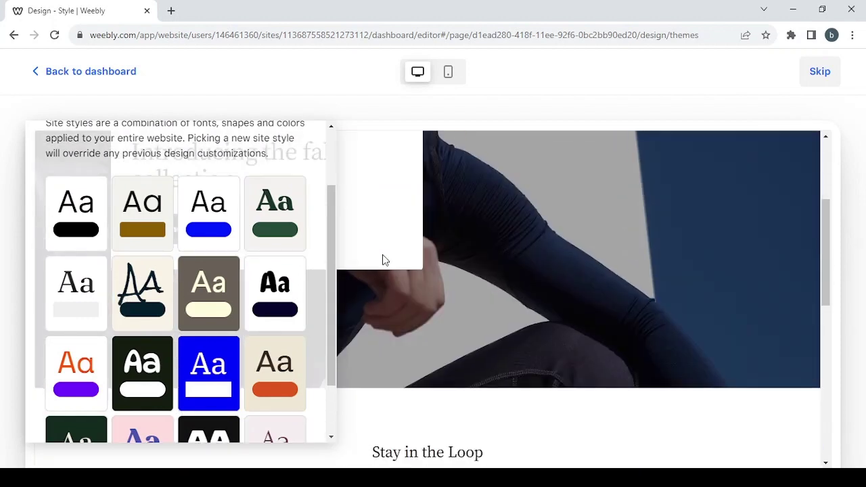
{"action": "scroll", "coordinate": [383, 260], "scroll_direction": "down", "scroll_amount": 4}
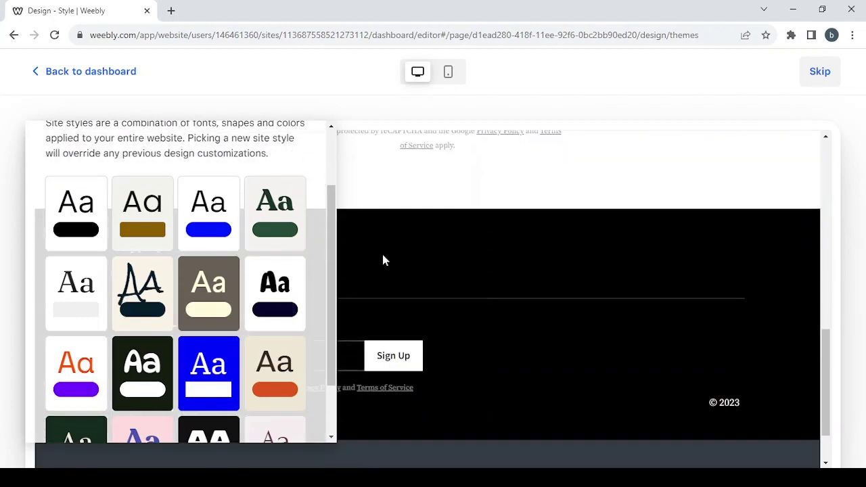
{"action": "scroll", "coordinate": [384, 261], "scroll_direction": "up", "scroll_amount": 2}
{"action": "scroll", "coordinate": [383, 260], "scroll_direction": "up", "scroll_amount": 2}
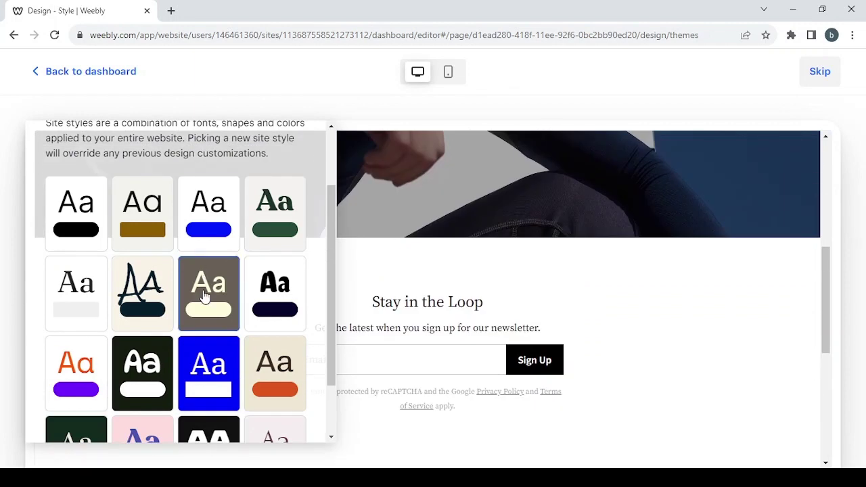
{"action": "scroll", "coordinate": [206, 298], "scroll_direction": "down", "scroll_amount": 1}
{"action": "scroll", "coordinate": [205, 298], "scroll_direction": "up", "scroll_amount": 3}
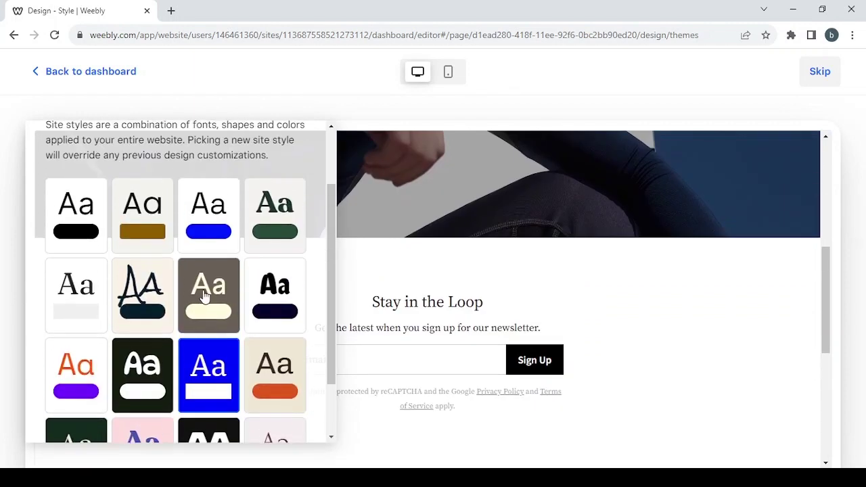
{"action": "scroll", "coordinate": [205, 298], "scroll_direction": "down", "scroll_amount": 1}
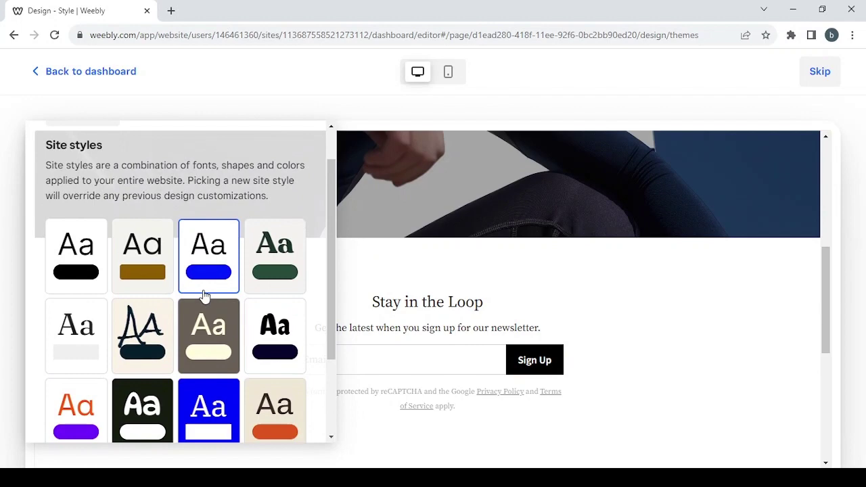
{"action": "scroll", "coordinate": [127, 346], "scroll_direction": "down", "scroll_amount": 2}
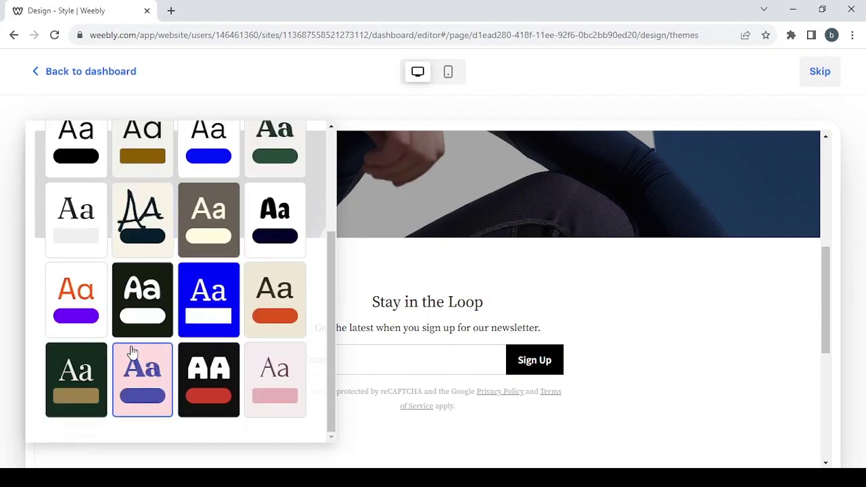
Step: Preview the pink site style with purple buttons, and switch to the black style with red buttons
{"action": "left_click", "coordinate": [155, 390]}
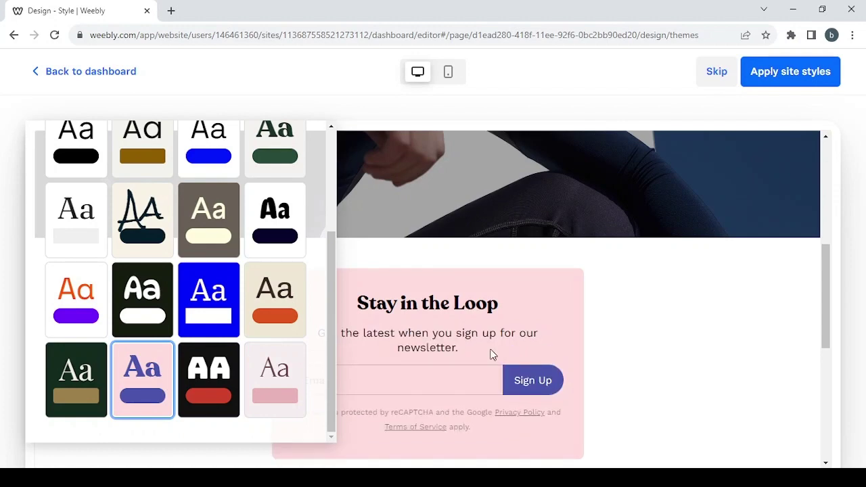
{"action": "scroll", "coordinate": [490, 351], "scroll_direction": "up", "scroll_amount": 5}
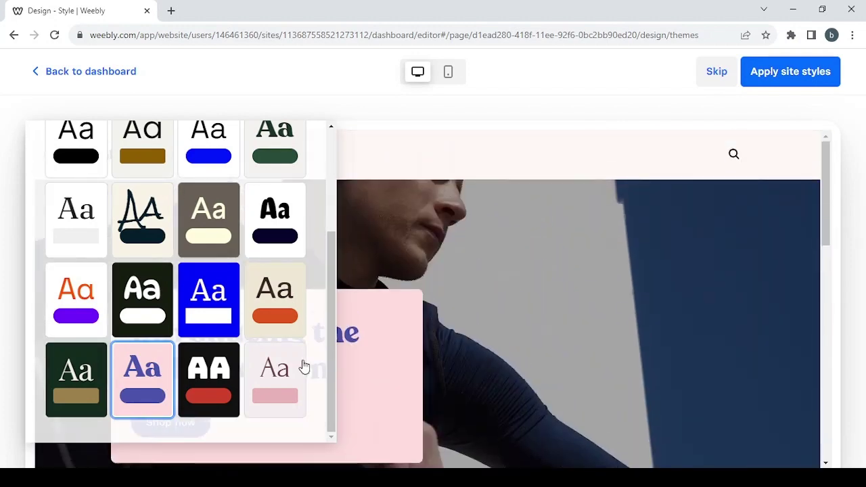
{"action": "left_click", "coordinate": [203, 387]}
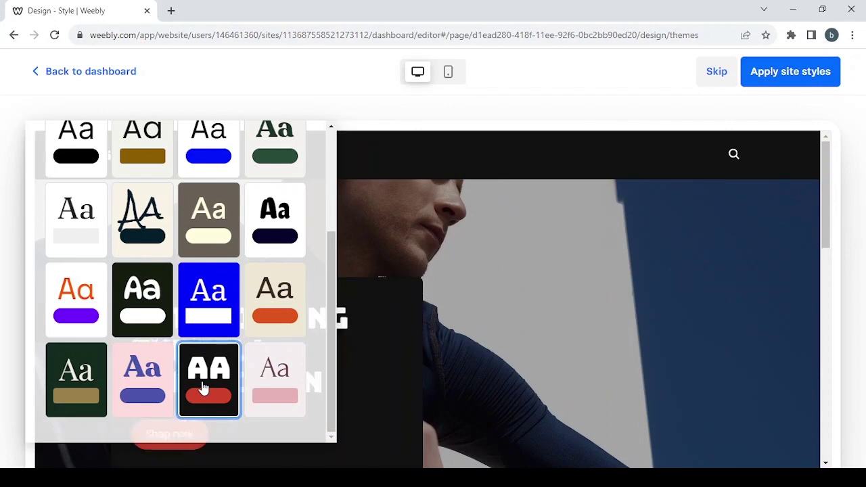
Step: Examine the black style's page preview down to the footer and select the white site style with black pill-shaped buttons
{"action": "scroll", "coordinate": [463, 387], "scroll_direction": "down", "scroll_amount": 5}
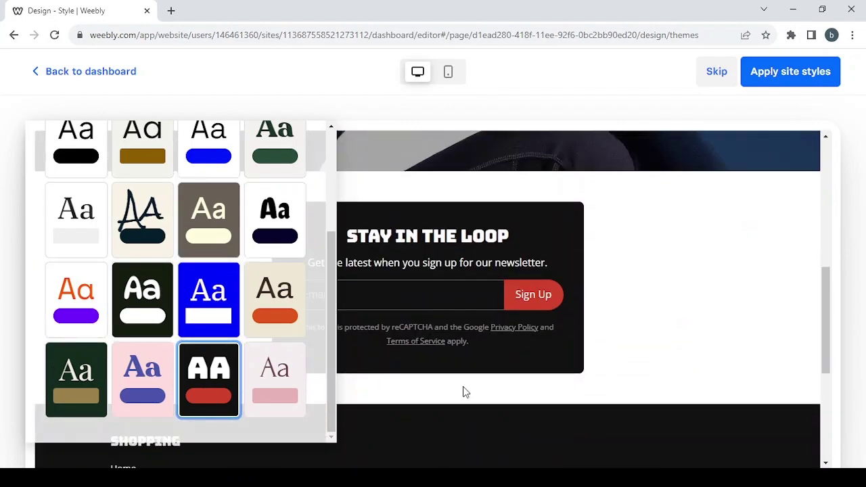
{"action": "scroll", "coordinate": [464, 392], "scroll_direction": "down", "scroll_amount": 5}
{"action": "scroll", "coordinate": [138, 372], "scroll_direction": "up", "scroll_amount": 3}
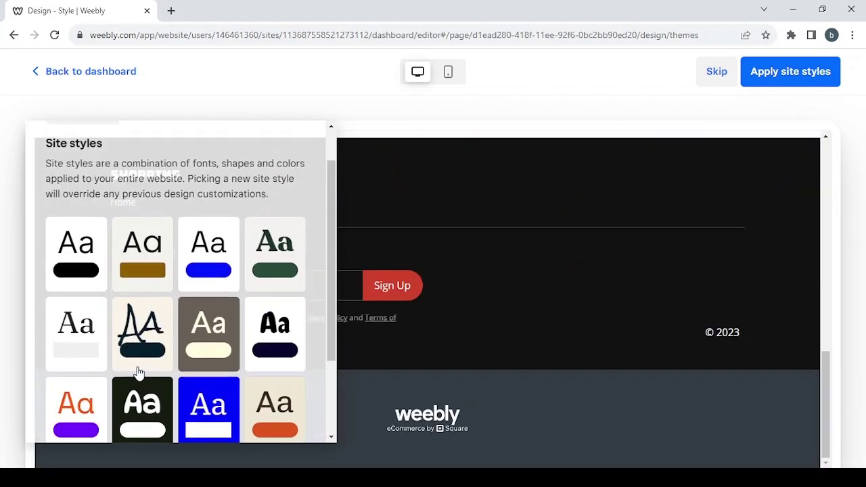
{"action": "left_click", "coordinate": [70, 249]}
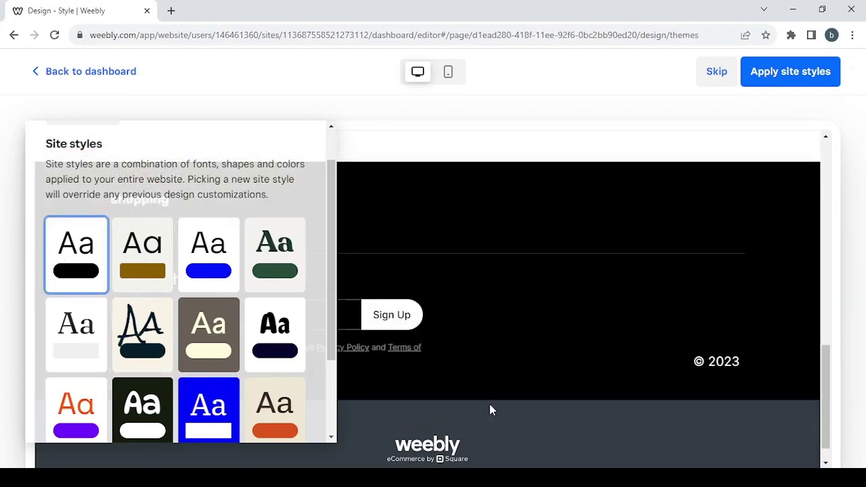
Step: Check the top of the white style's page preview without the style list and apply this style to the site
{"action": "scroll", "coordinate": [490, 406], "scroll_direction": "up", "scroll_amount": 10}
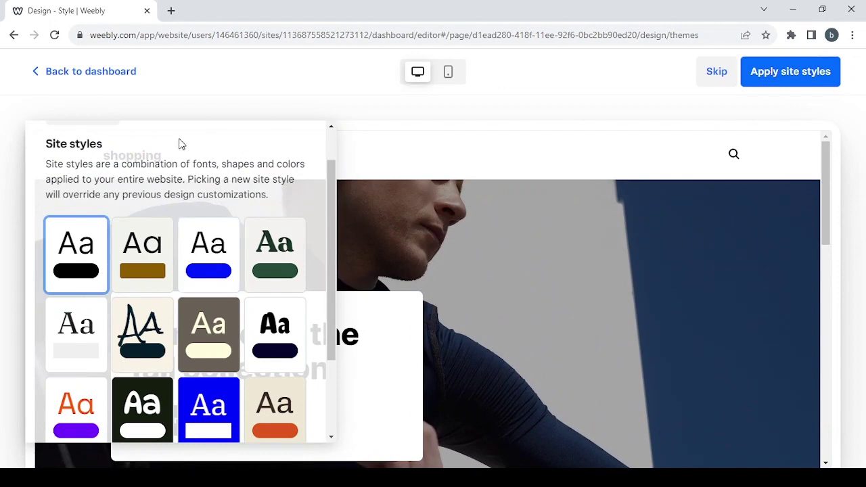
{"action": "scroll", "coordinate": [181, 144], "scroll_direction": "up", "scroll_amount": 1}
{"action": "left_click", "coordinate": [98, 163]}
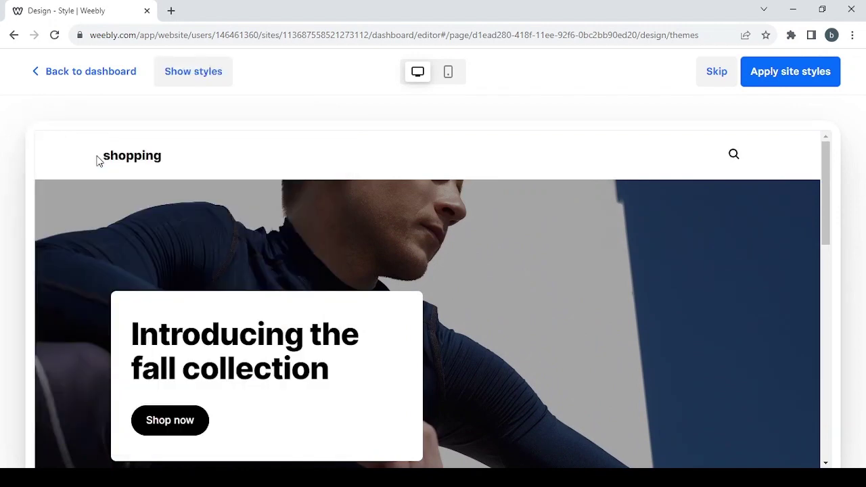
{"action": "left_click", "coordinate": [784, 87]}
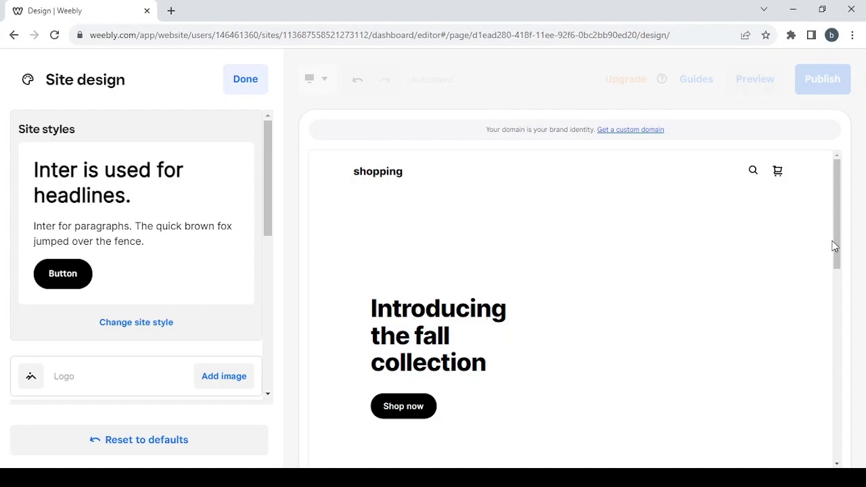
Step: Examine the logo, colors, fonts and shape options in the site design settings
{"action": "scroll", "coordinate": [156, 241], "scroll_direction": "down", "scroll_amount": 1}
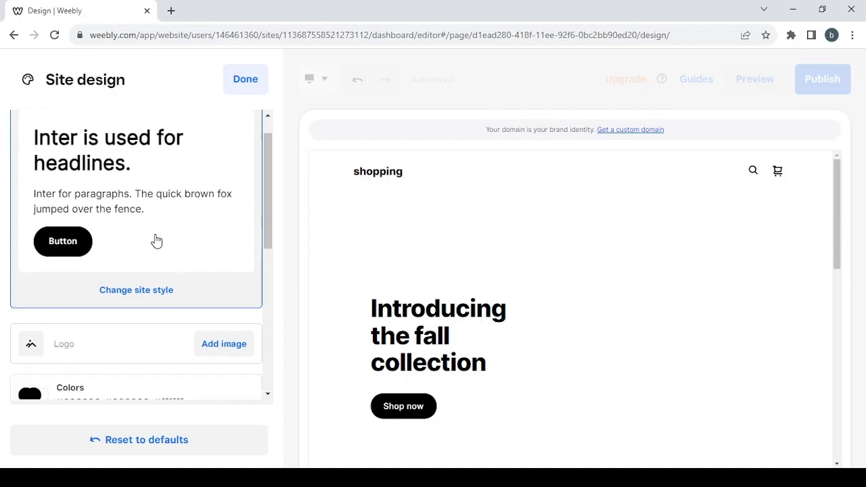
{"action": "scroll", "coordinate": [156, 241], "scroll_direction": "down", "scroll_amount": 3}
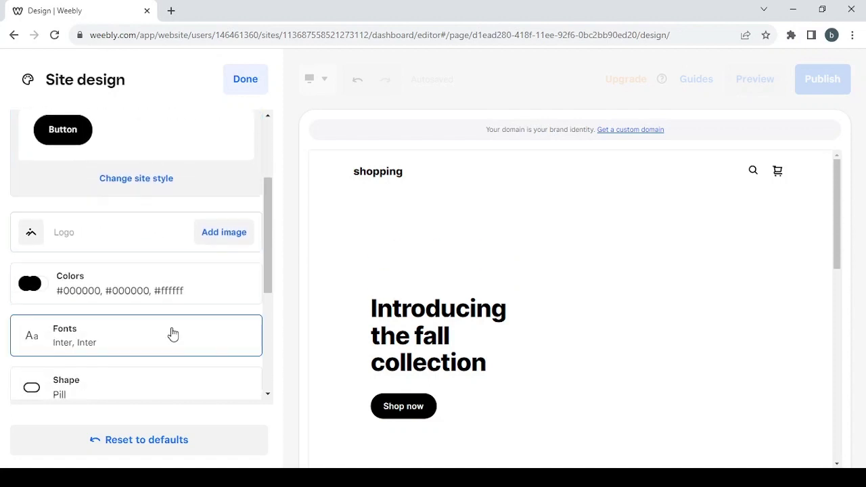
{"action": "scroll", "coordinate": [171, 334], "scroll_direction": "down", "scroll_amount": 3}
{"action": "scroll", "coordinate": [170, 332], "scroll_direction": "up", "scroll_amount": 3}
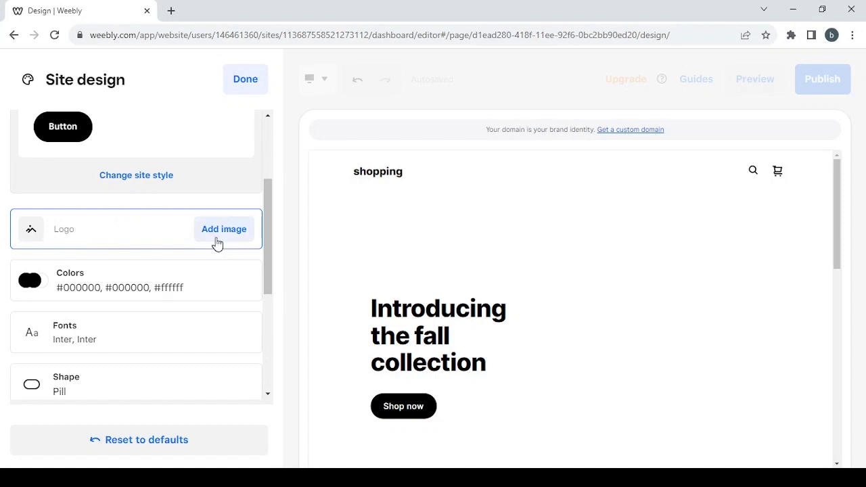
{"action": "scroll", "coordinate": [135, 214], "scroll_direction": "down", "scroll_amount": 1}
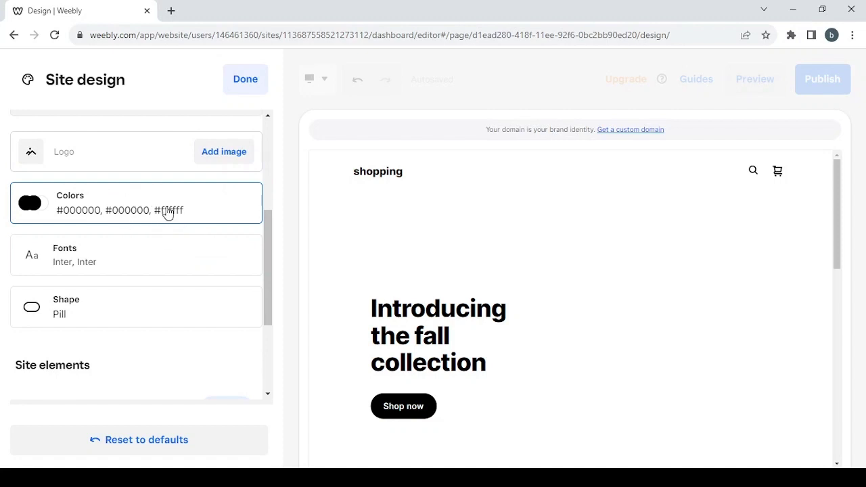
Step: View the font pairing options in the Fonts settings, return to the site design and open the Shape settings
{"action": "left_click", "coordinate": [128, 266]}
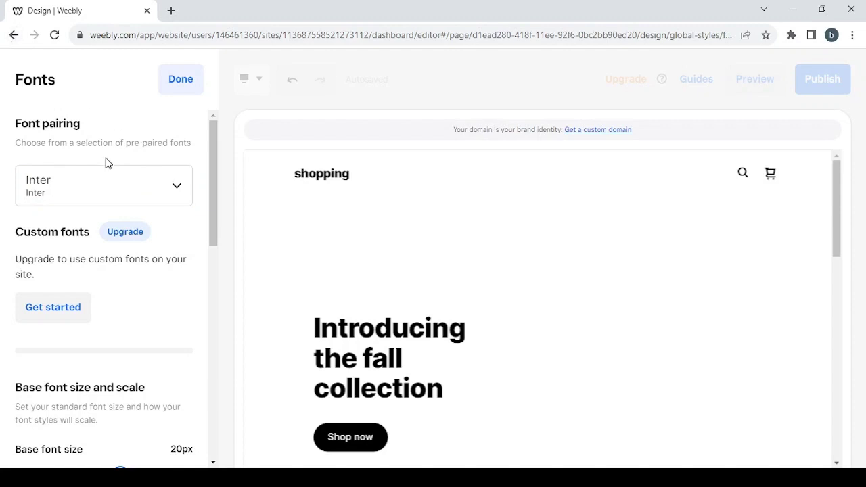
{"action": "left_click", "coordinate": [179, 79]}
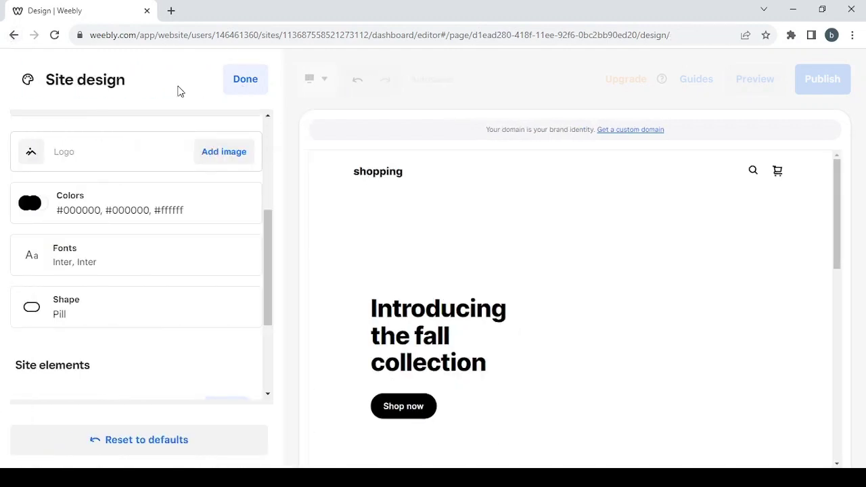
{"action": "scroll", "coordinate": [197, 315], "scroll_direction": "down", "scroll_amount": 1}
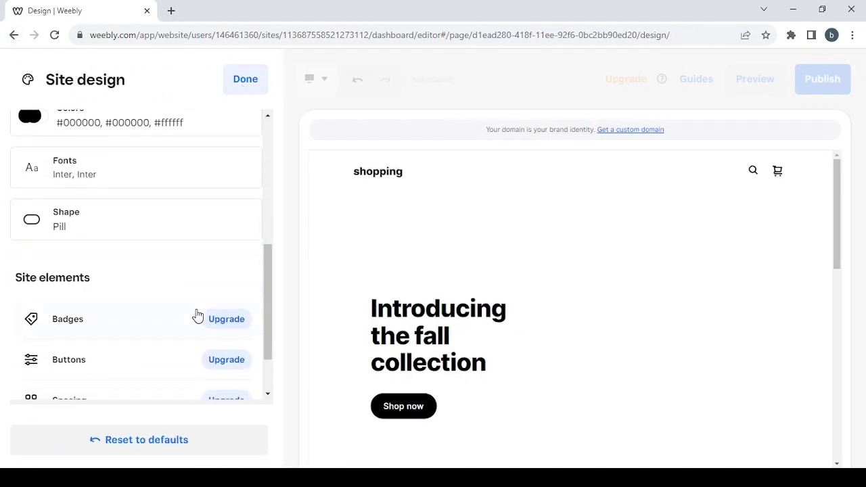
{"action": "left_click", "coordinate": [61, 234]}
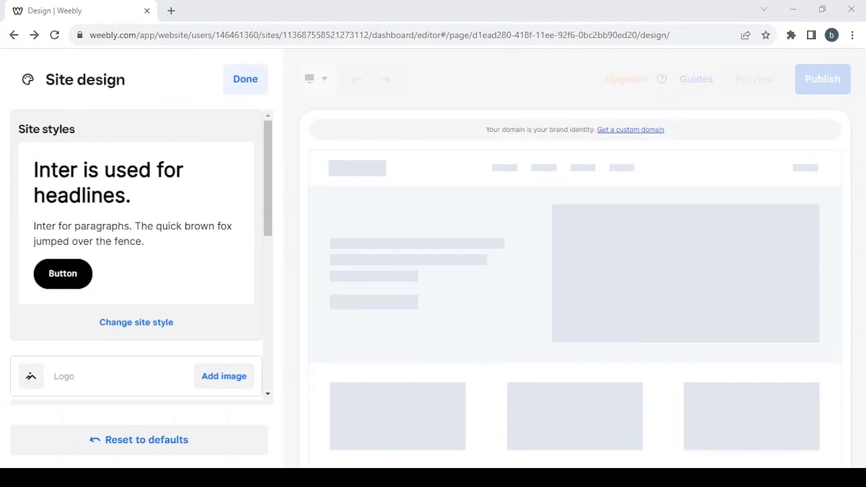
Step: Review the site design options down to the site elements, finish the site design and dismiss the domain setup dialog
{"action": "scroll", "coordinate": [129, 273], "scroll_direction": "down", "scroll_amount": 2}
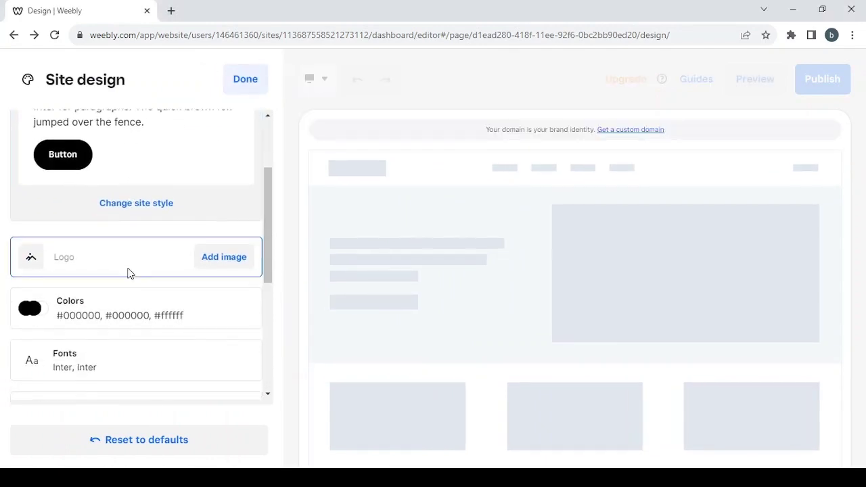
{"action": "scroll", "coordinate": [128, 273], "scroll_direction": "down", "scroll_amount": 4}
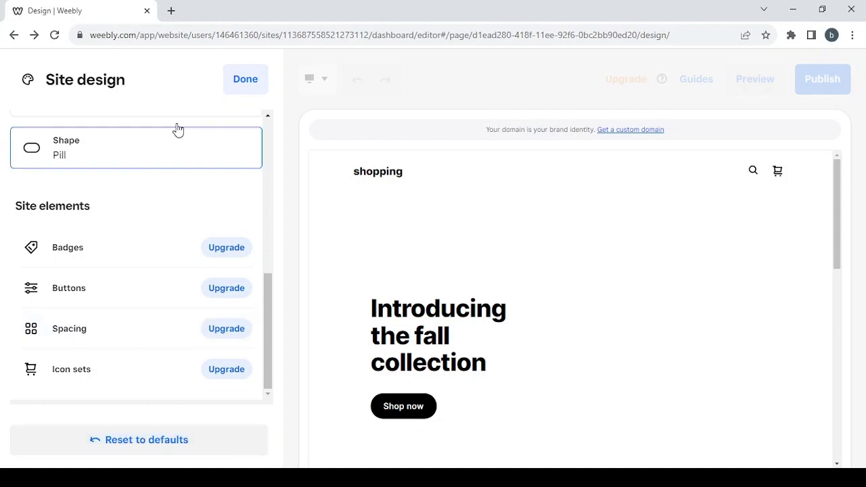
{"action": "left_click", "coordinate": [244, 79]}
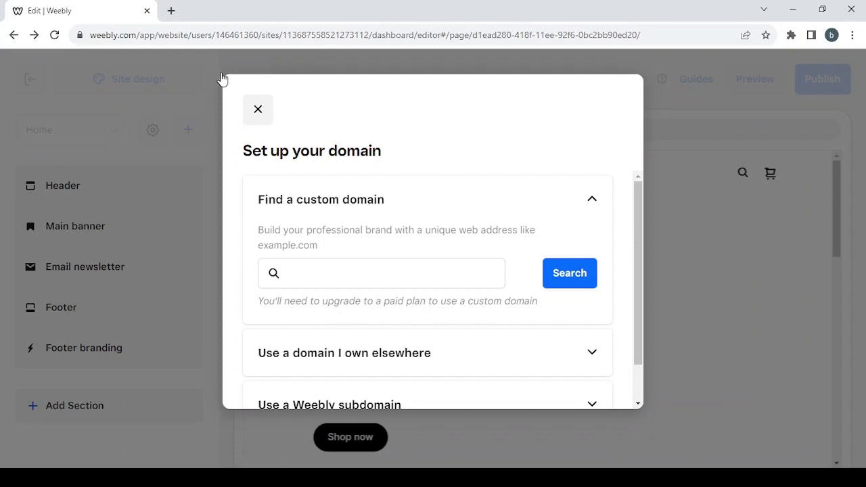
{"action": "left_click", "coordinate": [257, 115]}
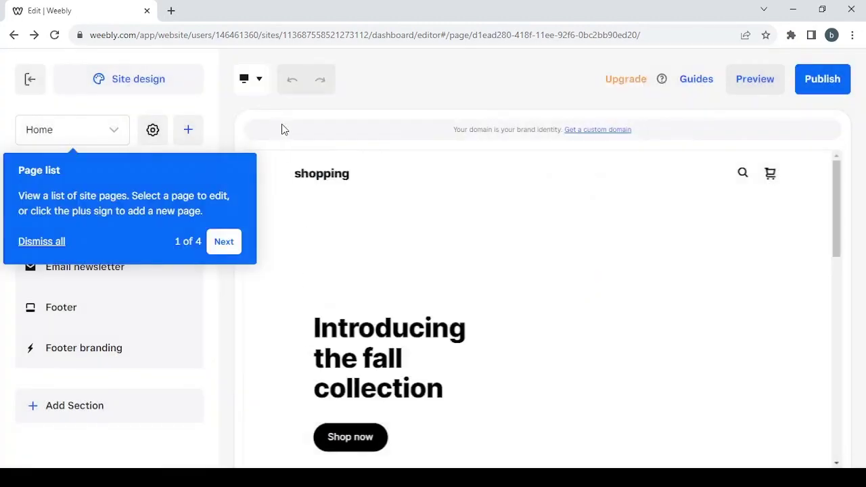